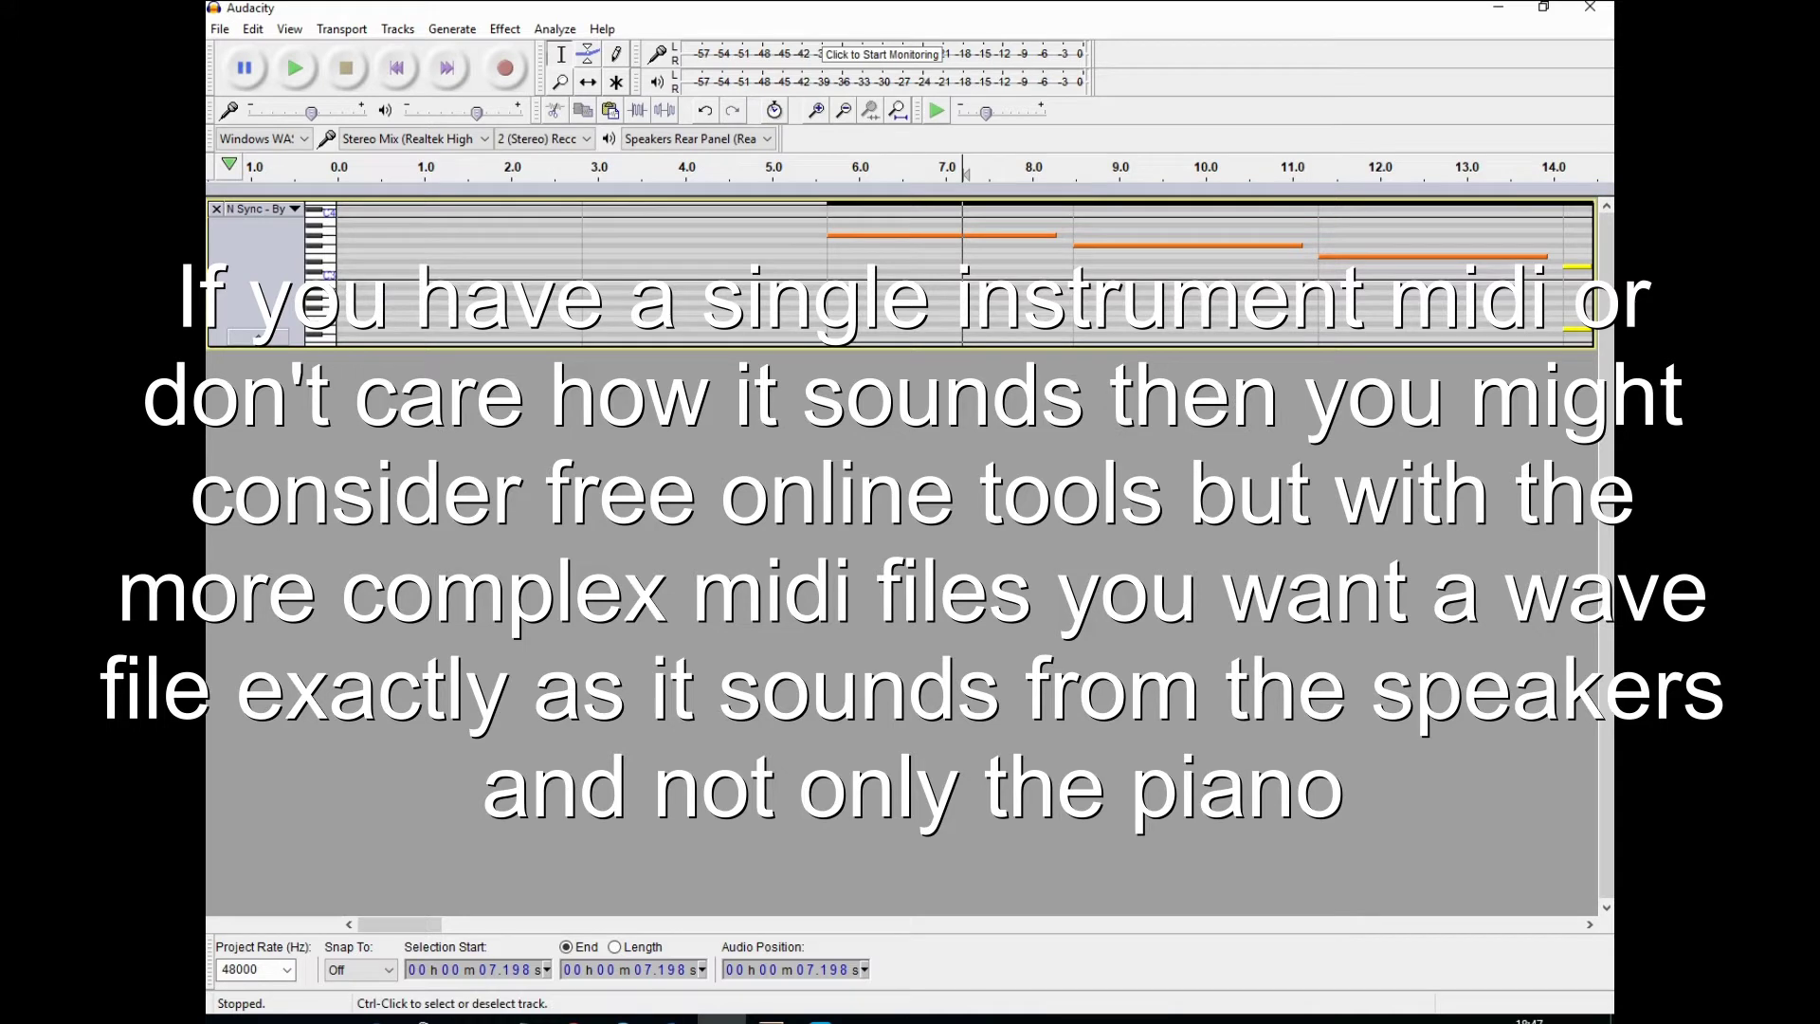
Step: Remove the existing MIDI note track using its X close button
{"action": "left_click", "coordinate": [216, 208]}
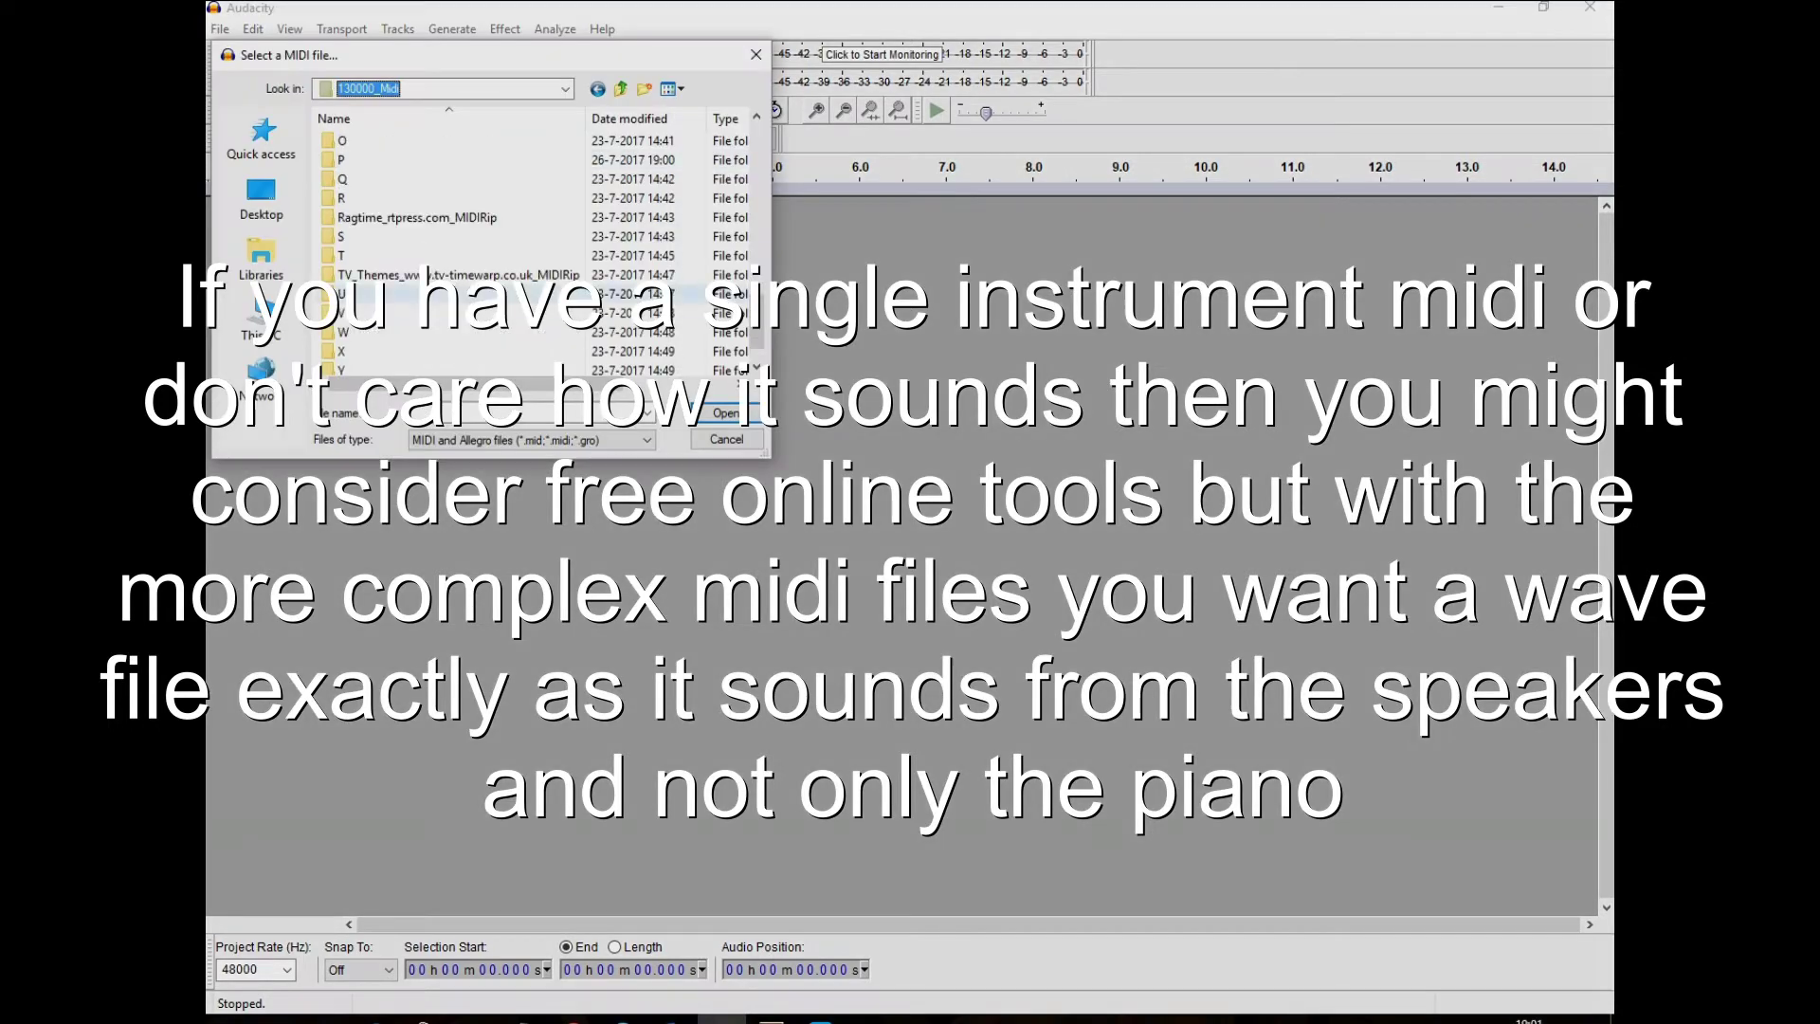
Step: Import 'Psy - Gangam Style.mid' from folder P as a MIDI note track
{"action": "double_click", "coordinate": [379, 159]}
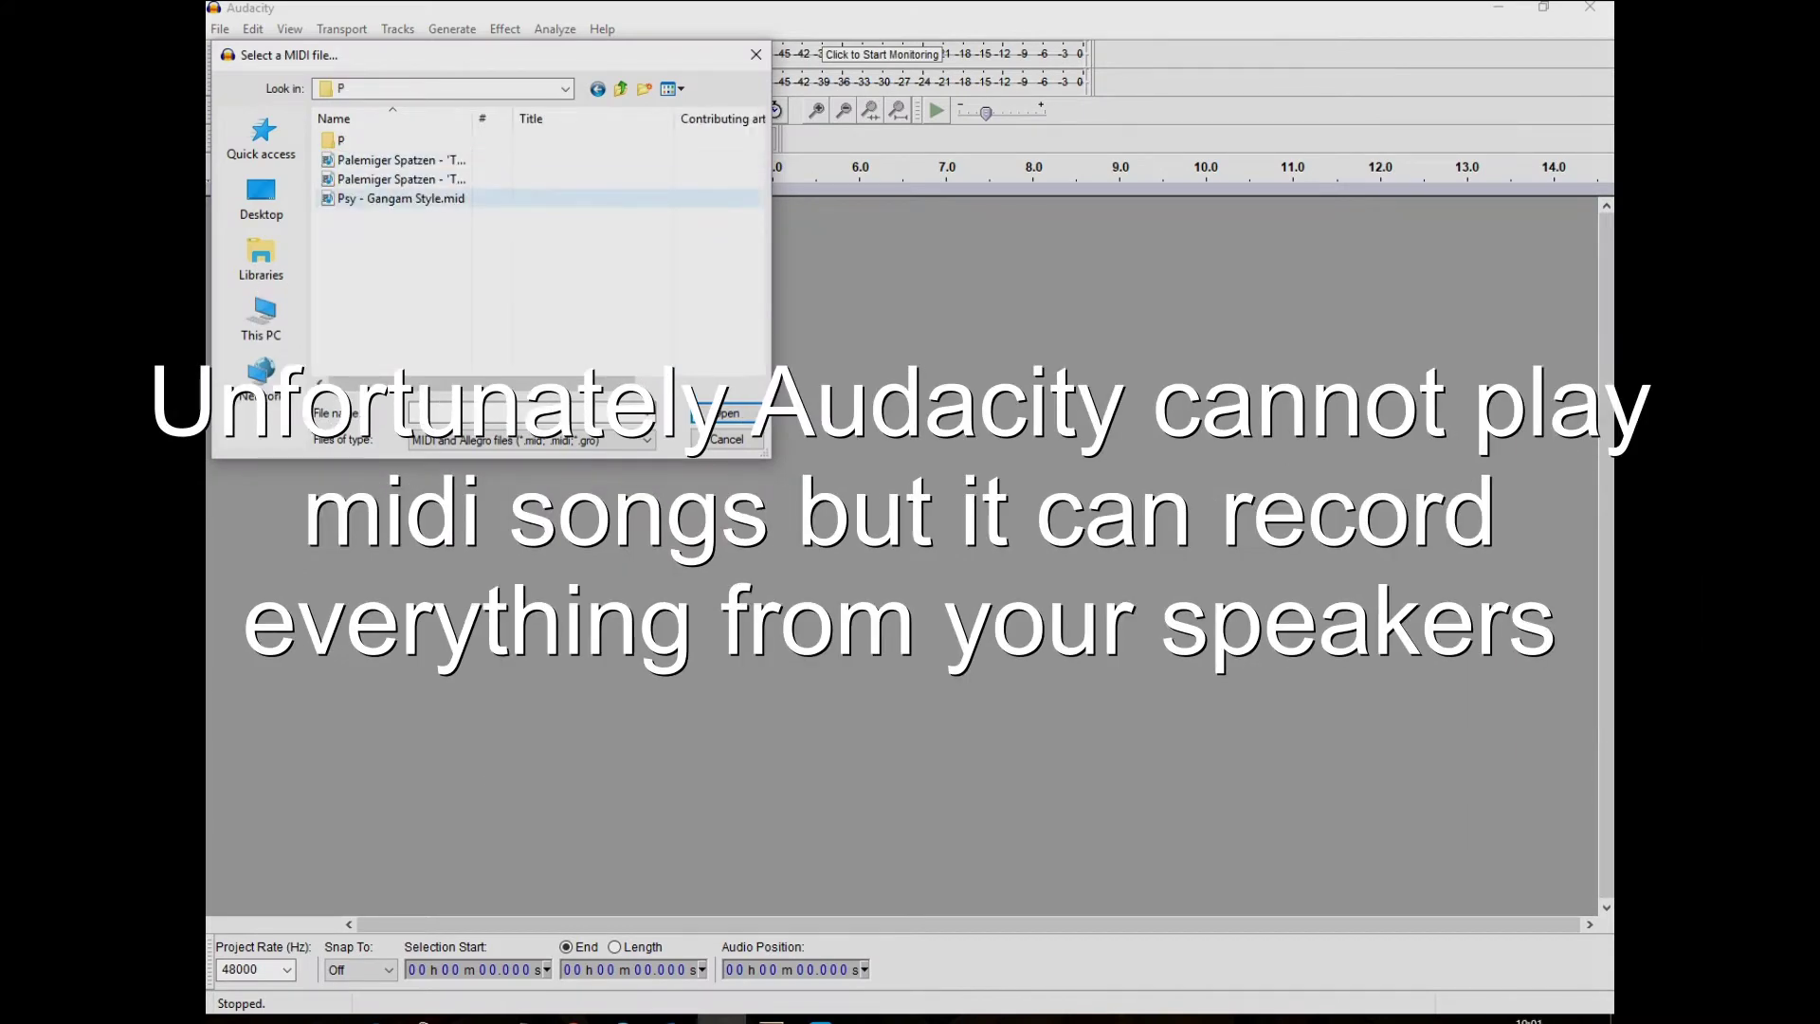
{"action": "double_click", "coordinate": [366, 199]}
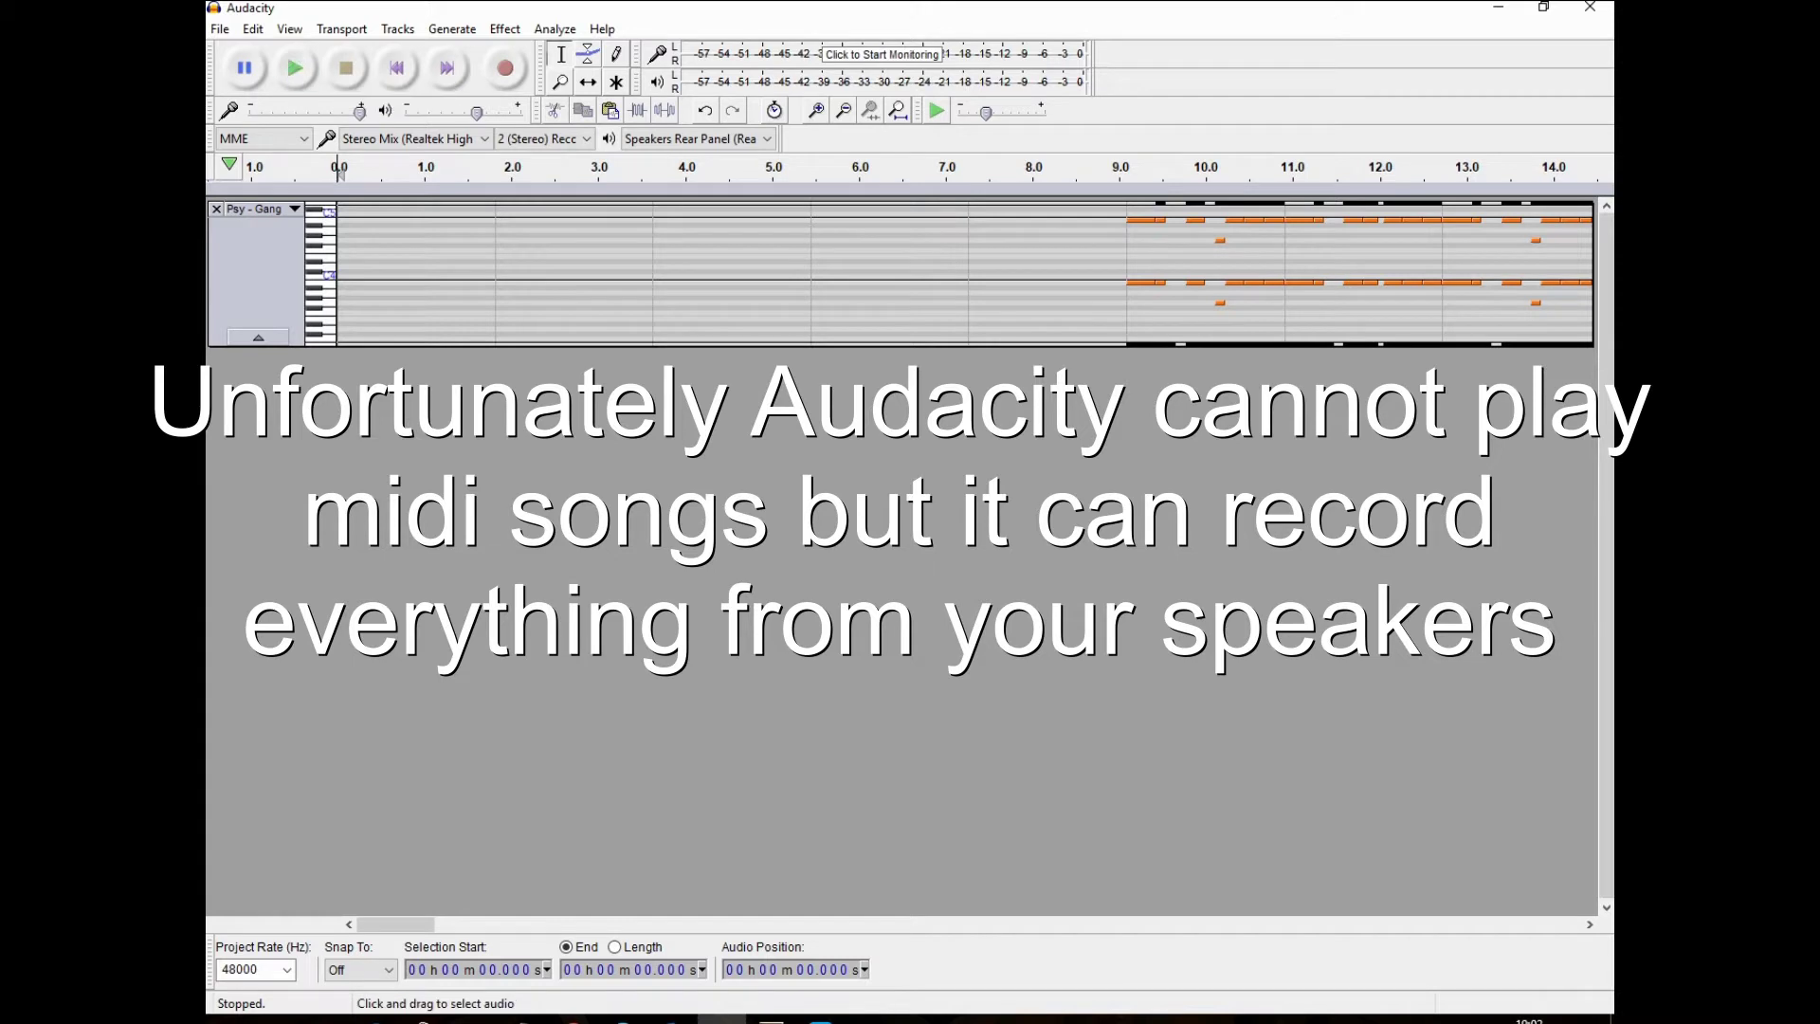
{"action": "mouse_move", "coordinate": [397, 925]}
{"action": "left_mouse_down"}
{"action": "mouse_move", "coordinate": [1543, 925]}
{"action": "mouse_move", "coordinate": [396, 924]}
{"action": "left_mouse_up"}
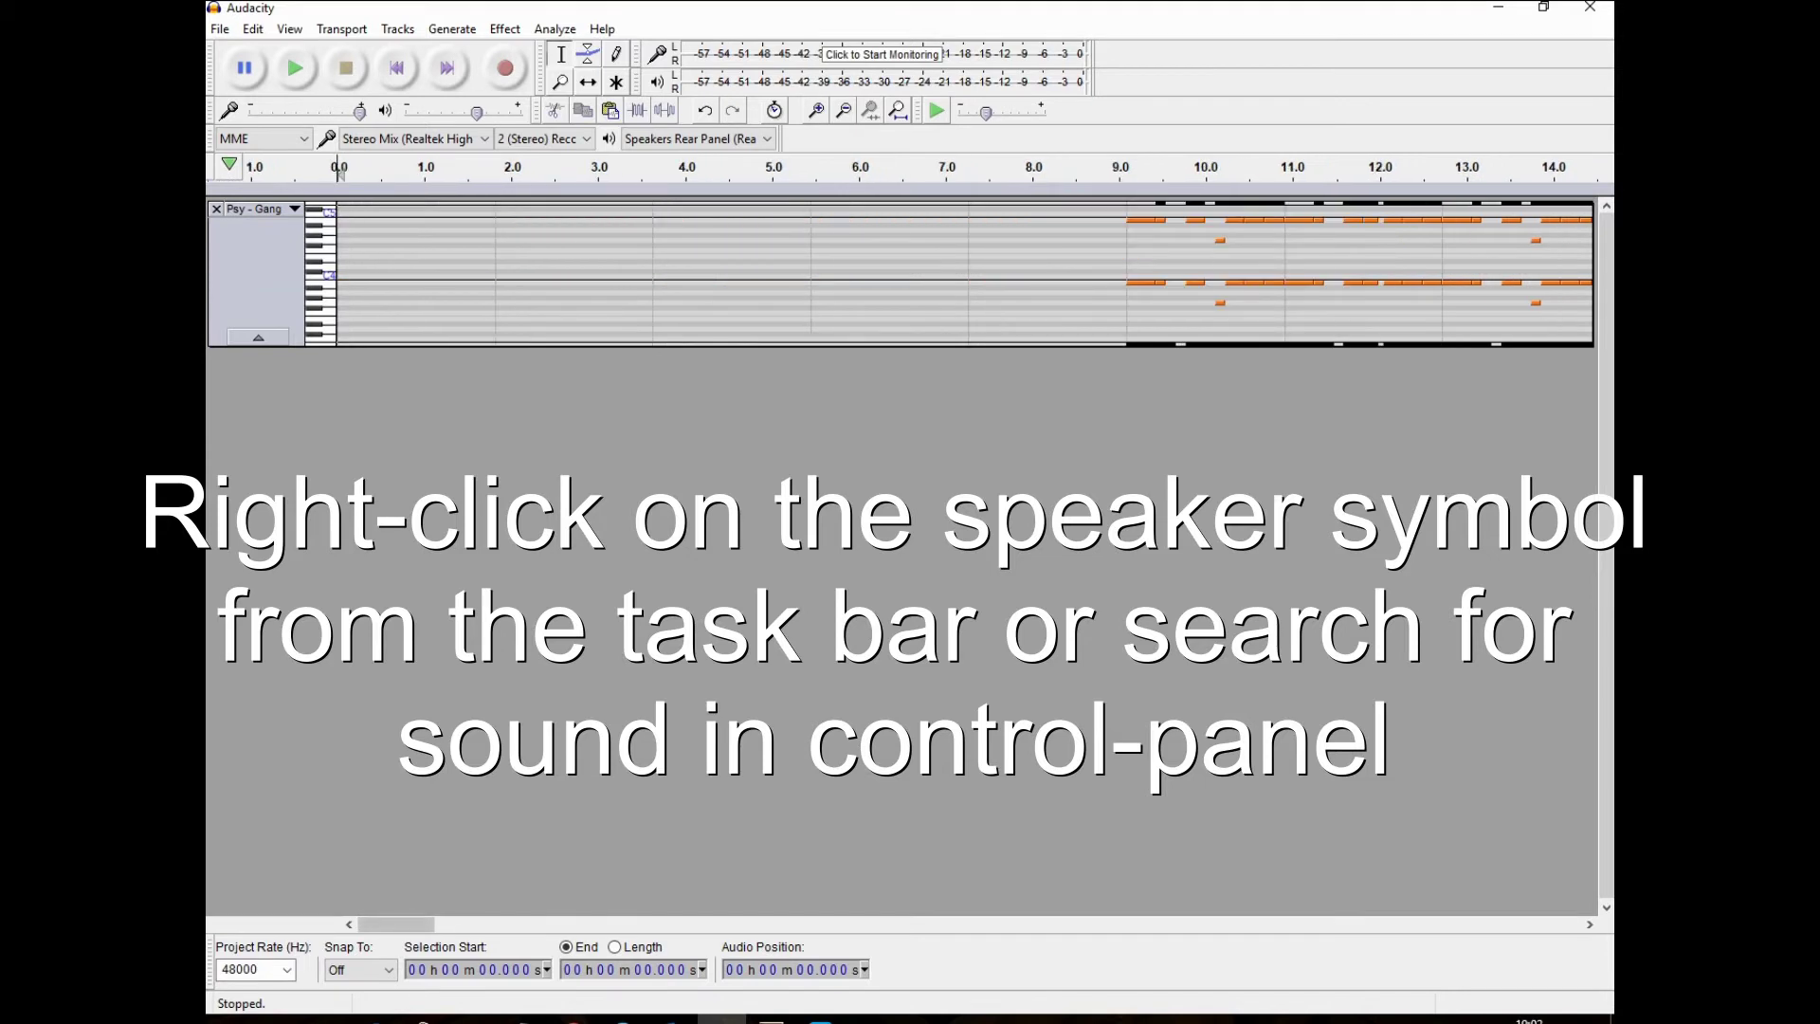
{"action": "left_click", "coordinate": [1449, 1020]}
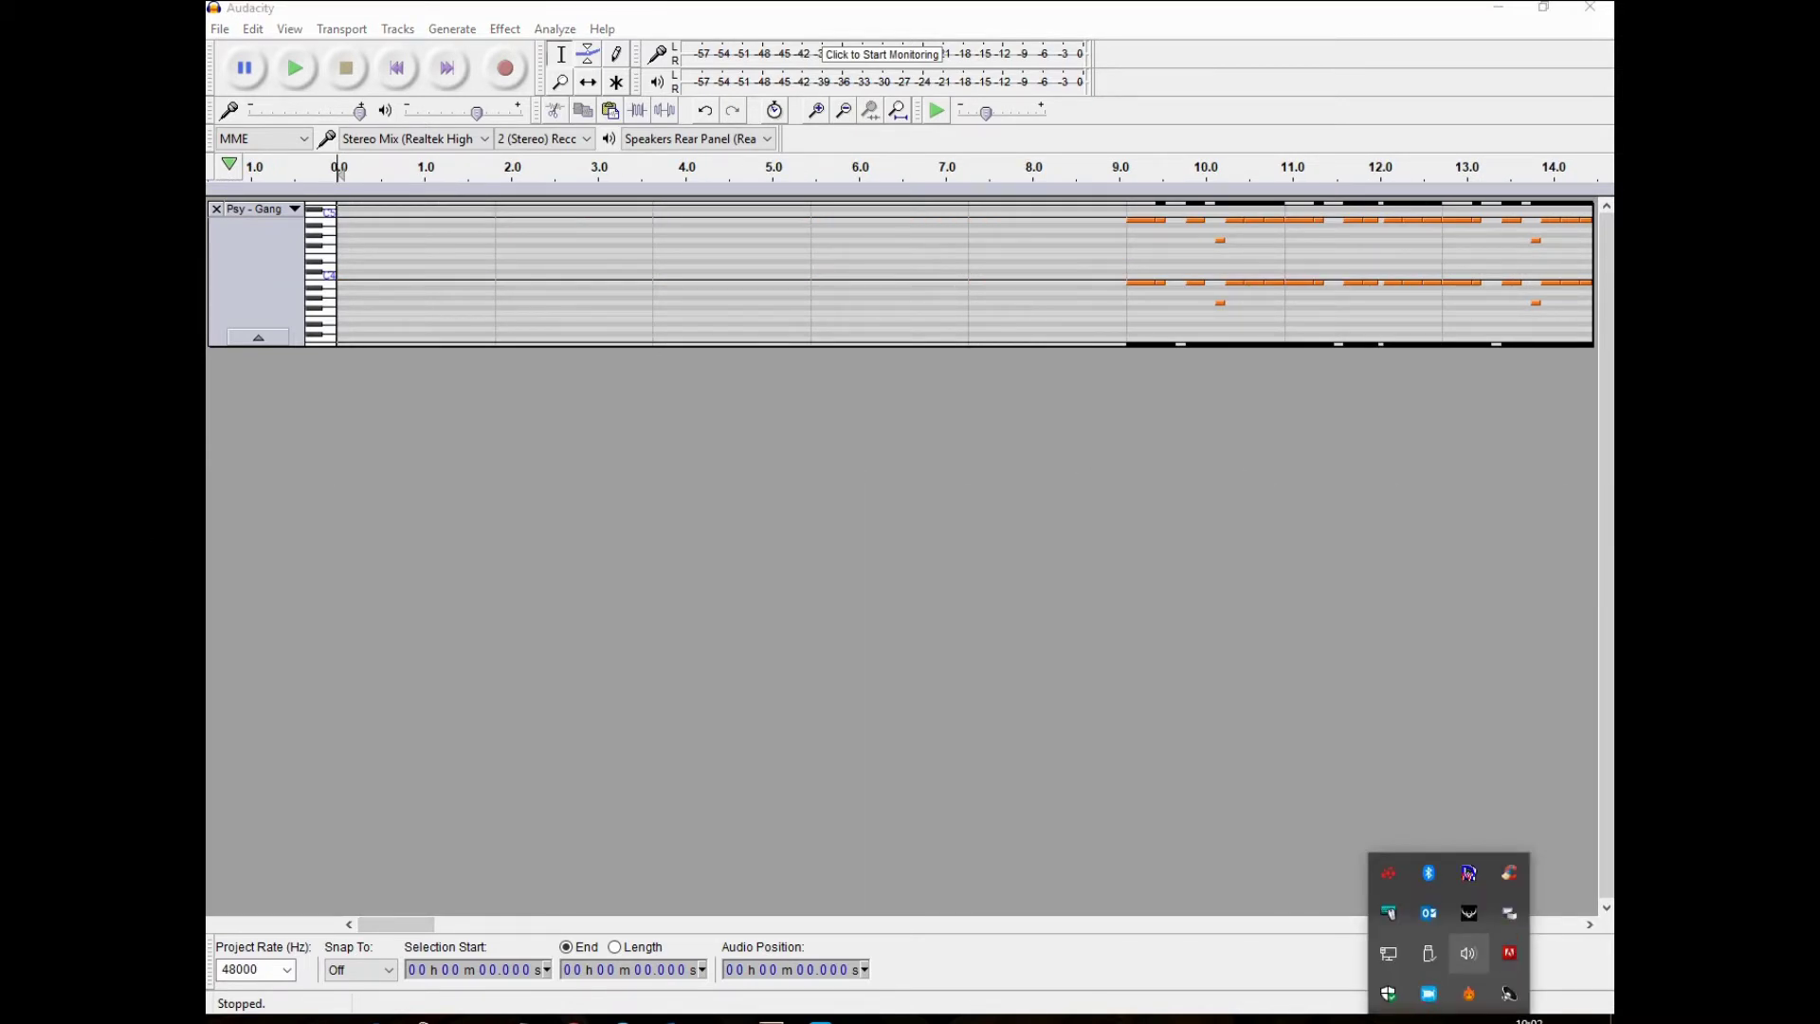
Step: Open Recording devices from the system tray speaker icon's menu
{"action": "right_click", "coordinate": [1468, 954]}
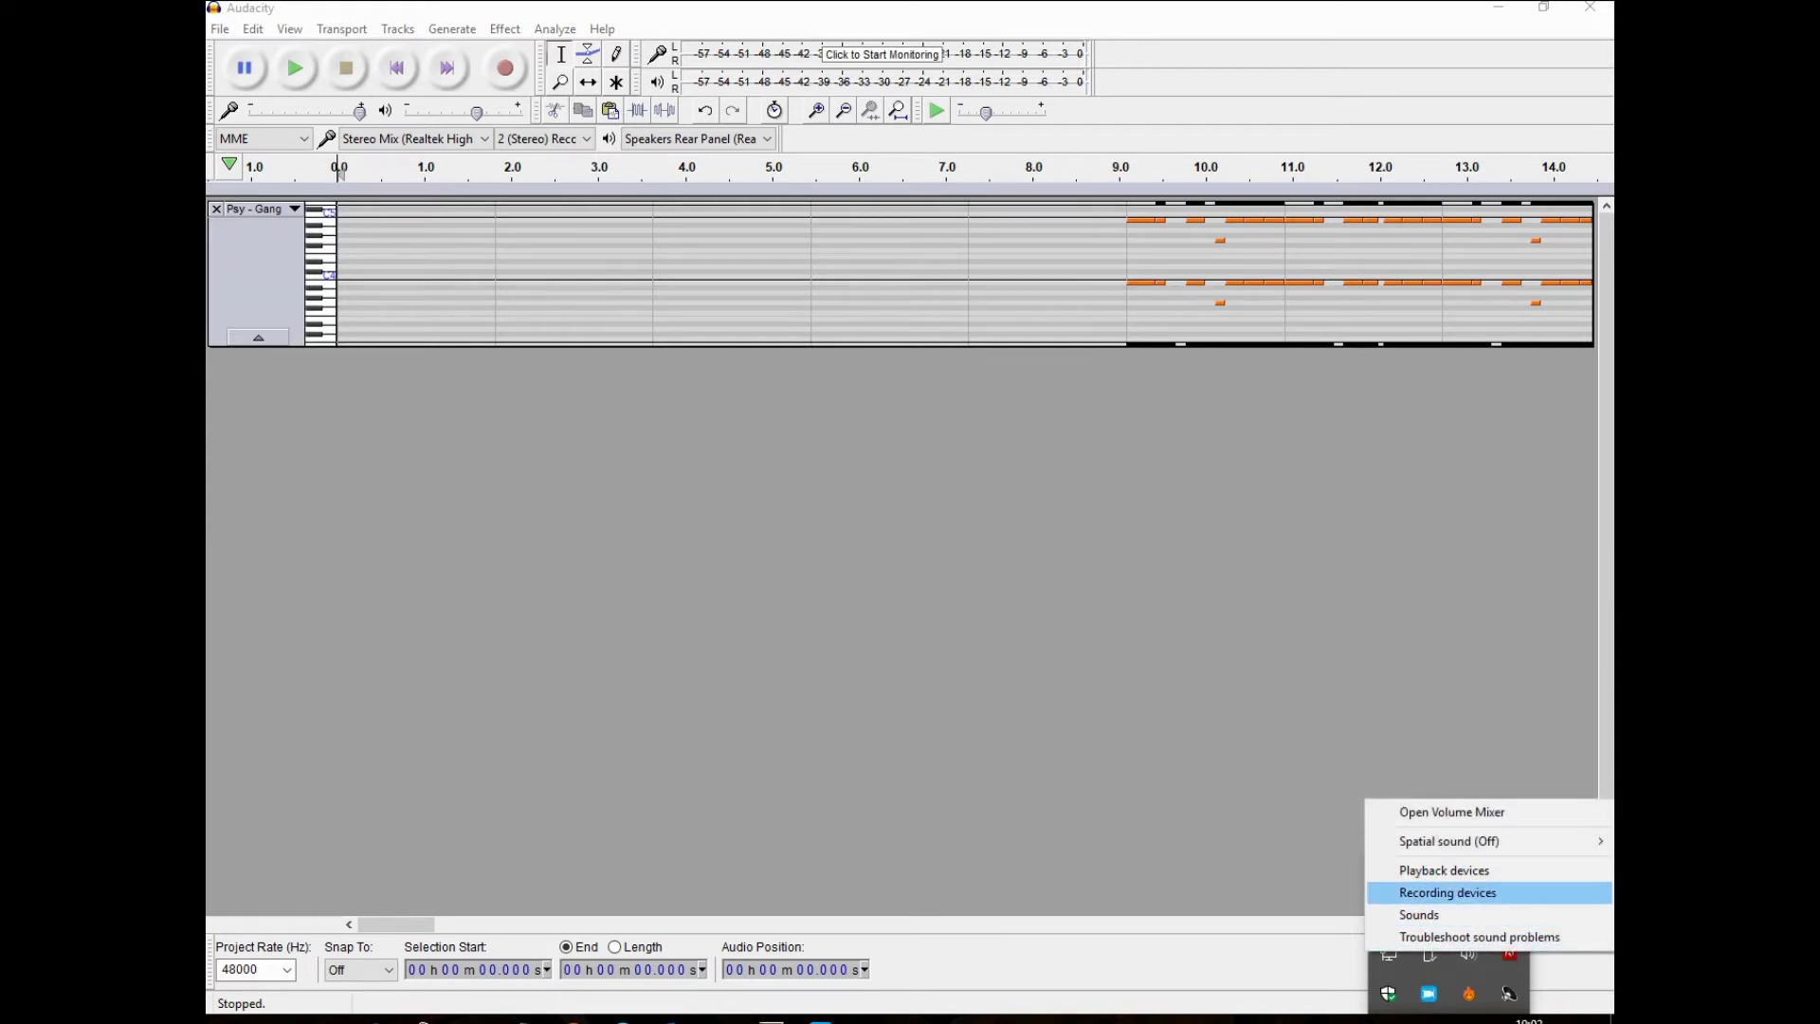
{"action": "left_click", "coordinate": [1447, 892]}
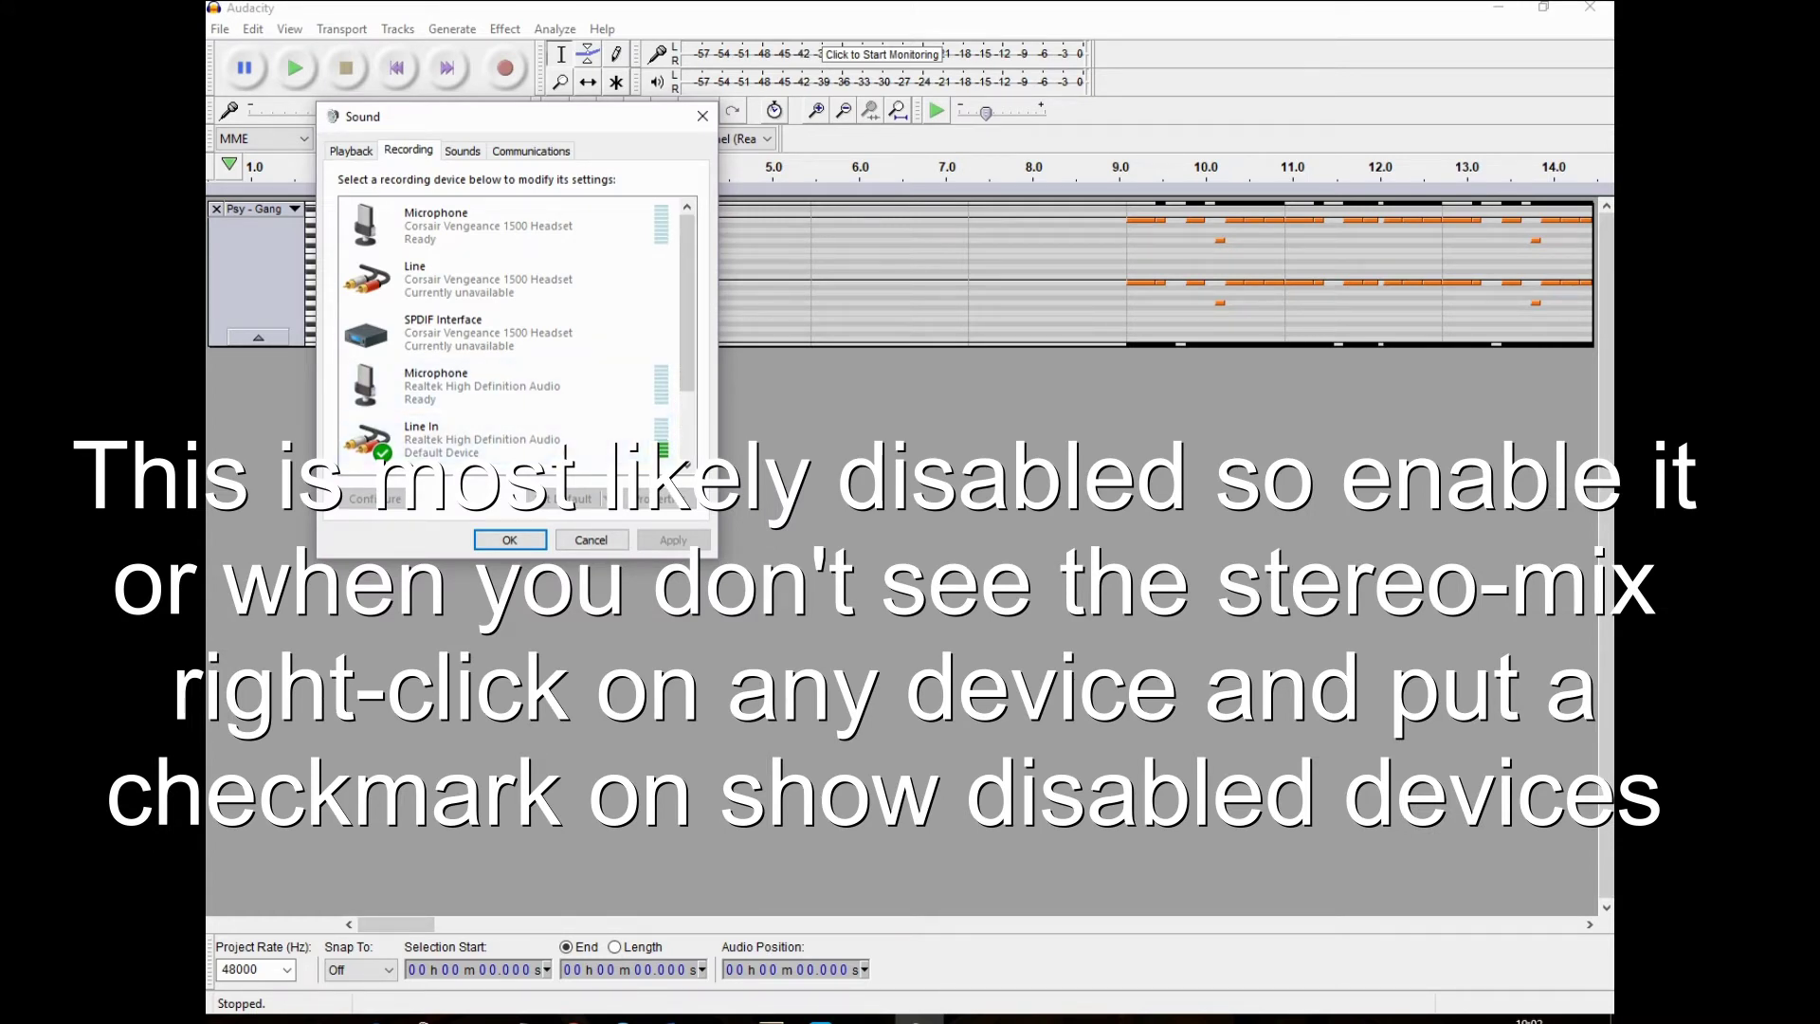
Step: Turn off Show Disabled Devices from Stereo Mix's menu in the Recording list
{"action": "scroll", "coordinate": [511, 380], "scroll_direction": "down", "scroll_amount": 2}
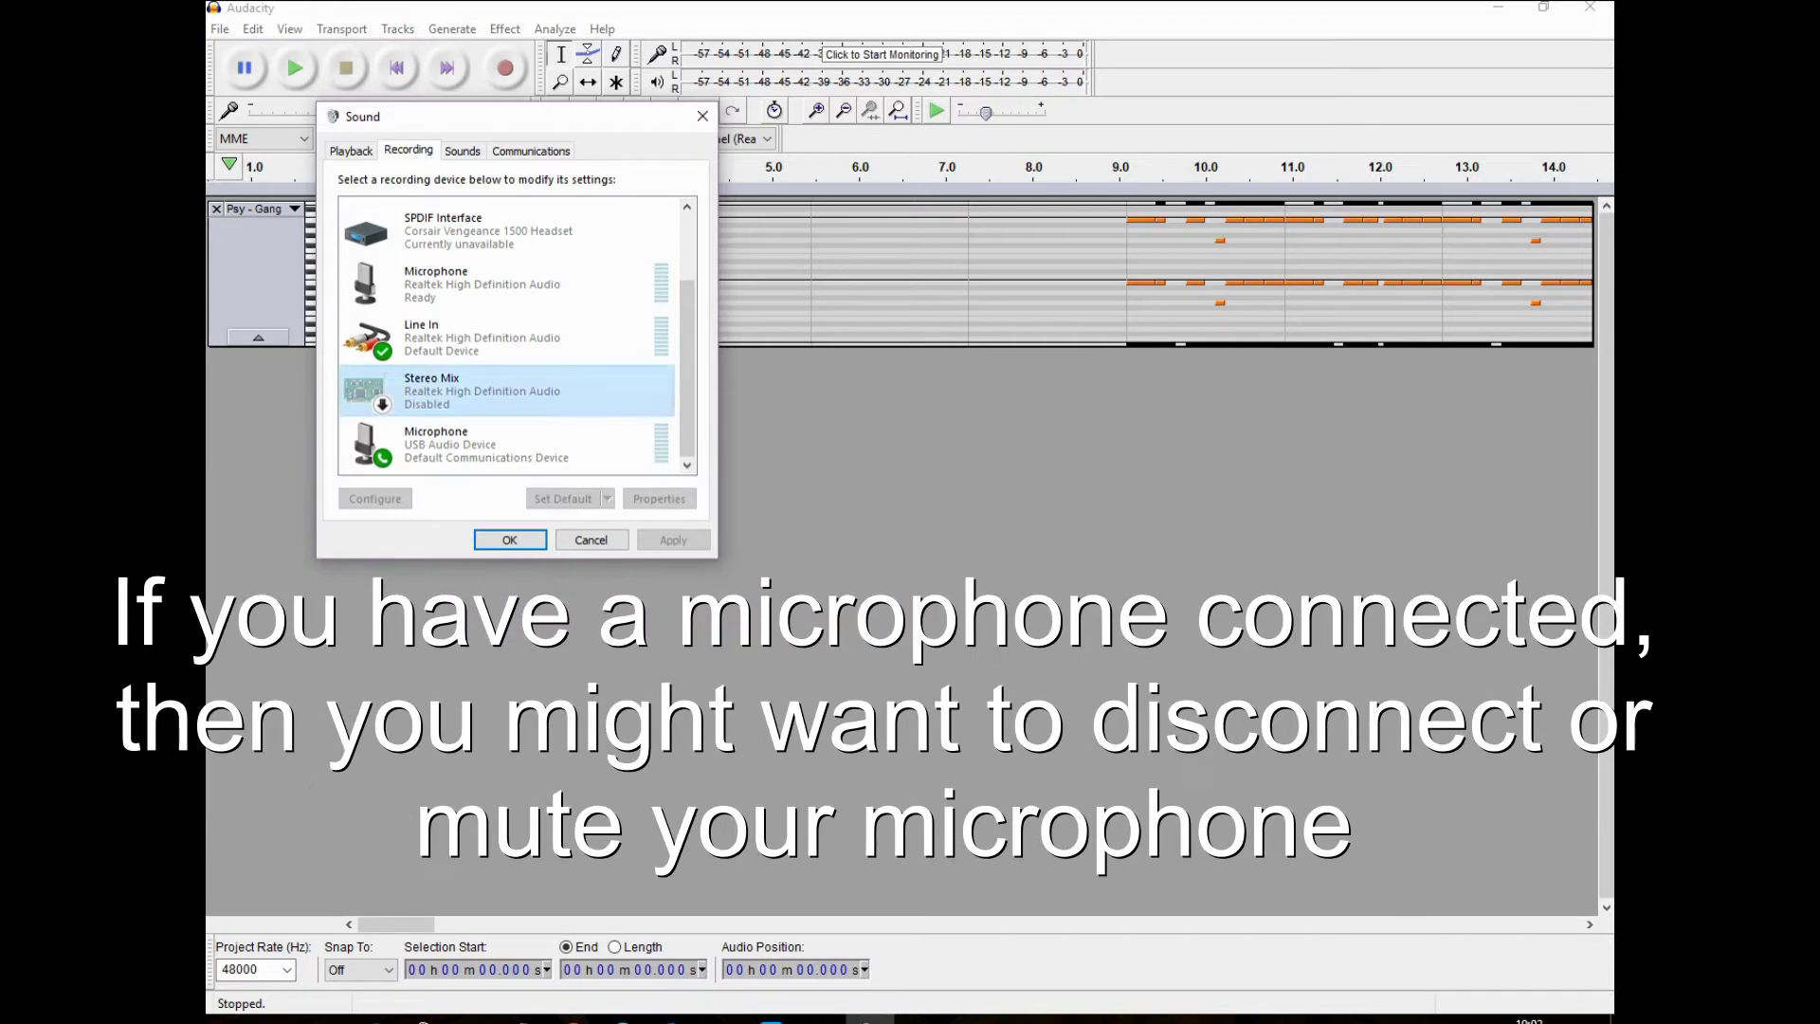
{"action": "right_click", "coordinate": [606, 396]}
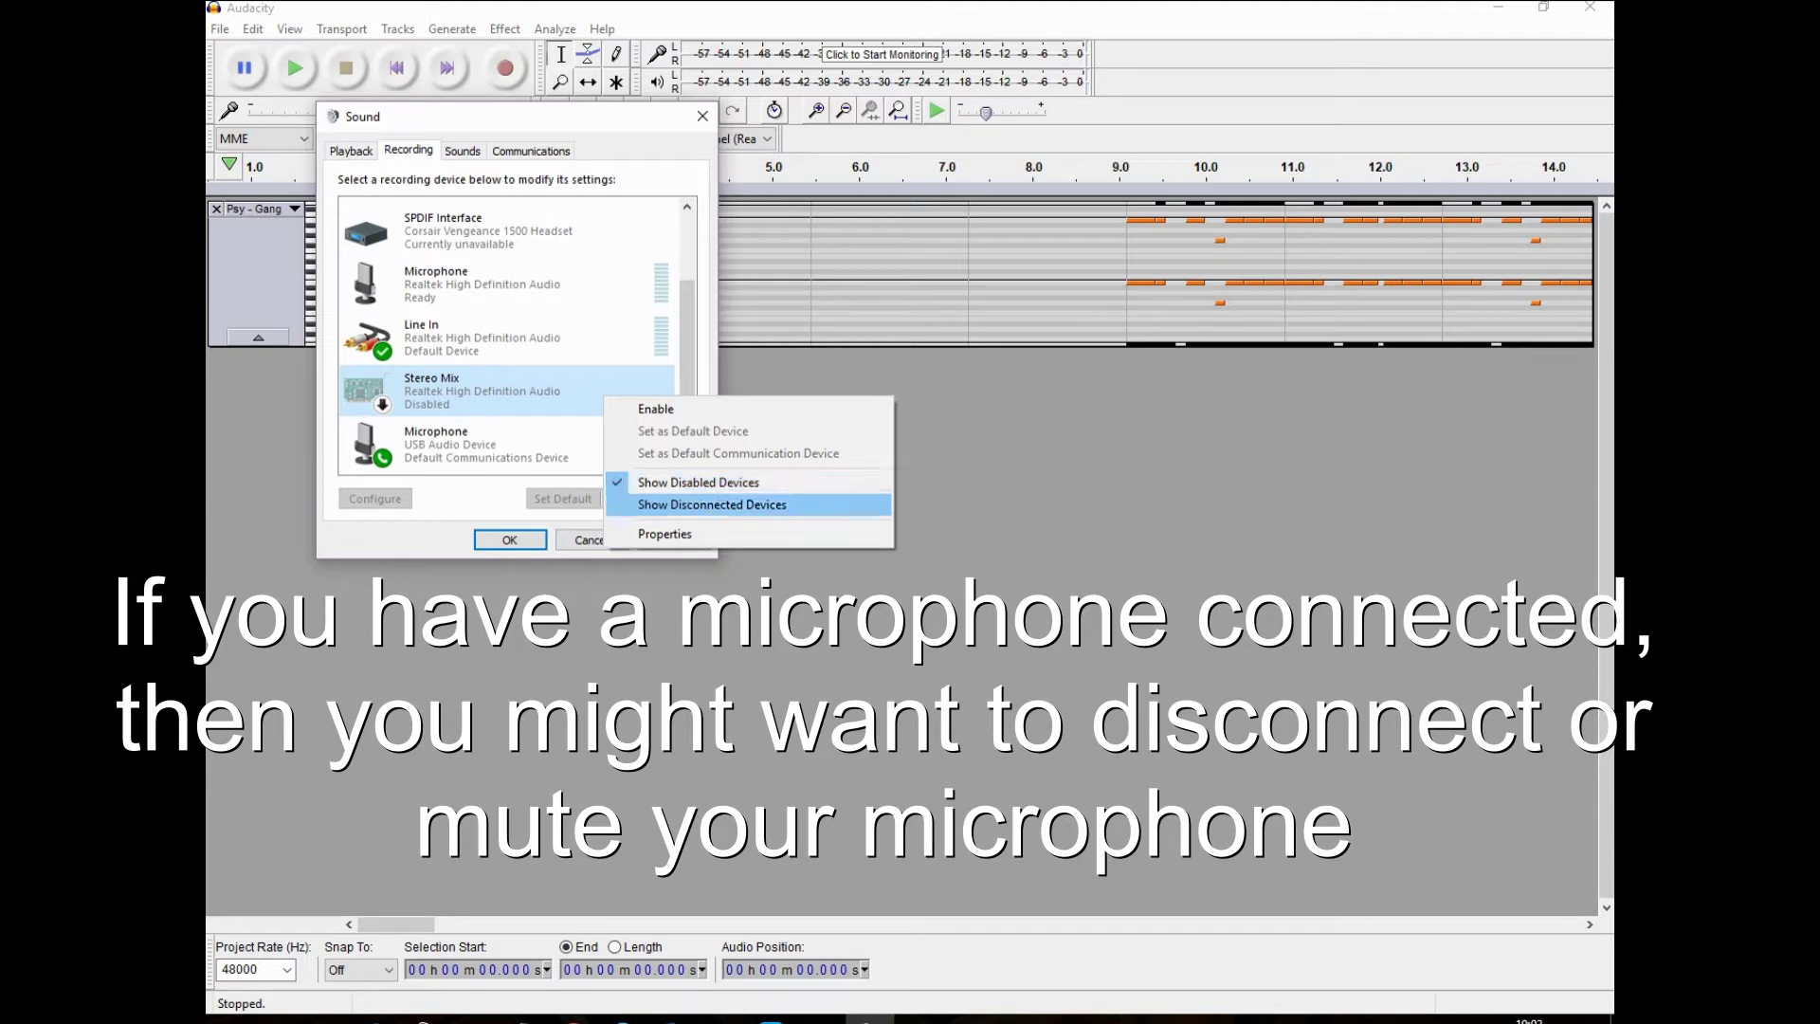
{"action": "left_click", "coordinate": [711, 504]}
{"action": "scroll", "coordinate": [687, 428], "scroll_direction": "up", "scroll_amount": 1}
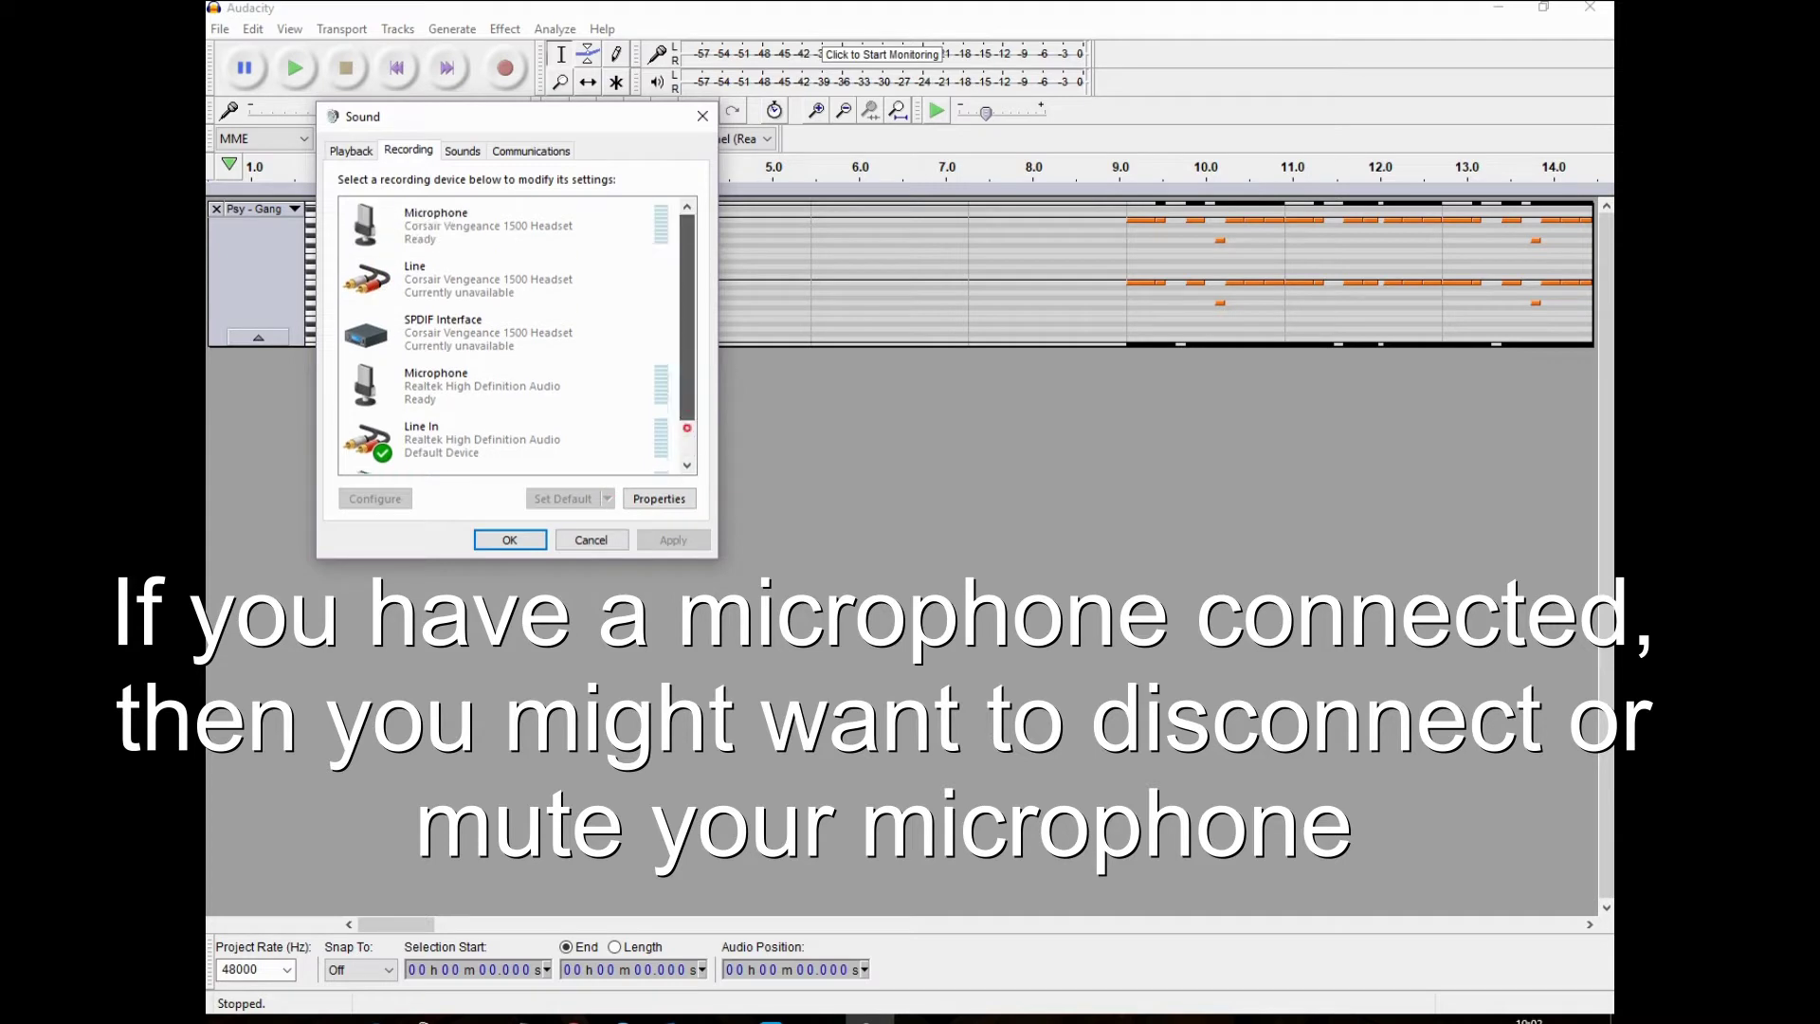
{"action": "scroll", "coordinate": [686, 427], "scroll_direction": "down", "scroll_amount": 2}
{"action": "scroll", "coordinate": [687, 428], "scroll_direction": "up", "scroll_amount": 2}
{"action": "scroll", "coordinate": [687, 428], "scroll_direction": "down", "scroll_amount": 1}
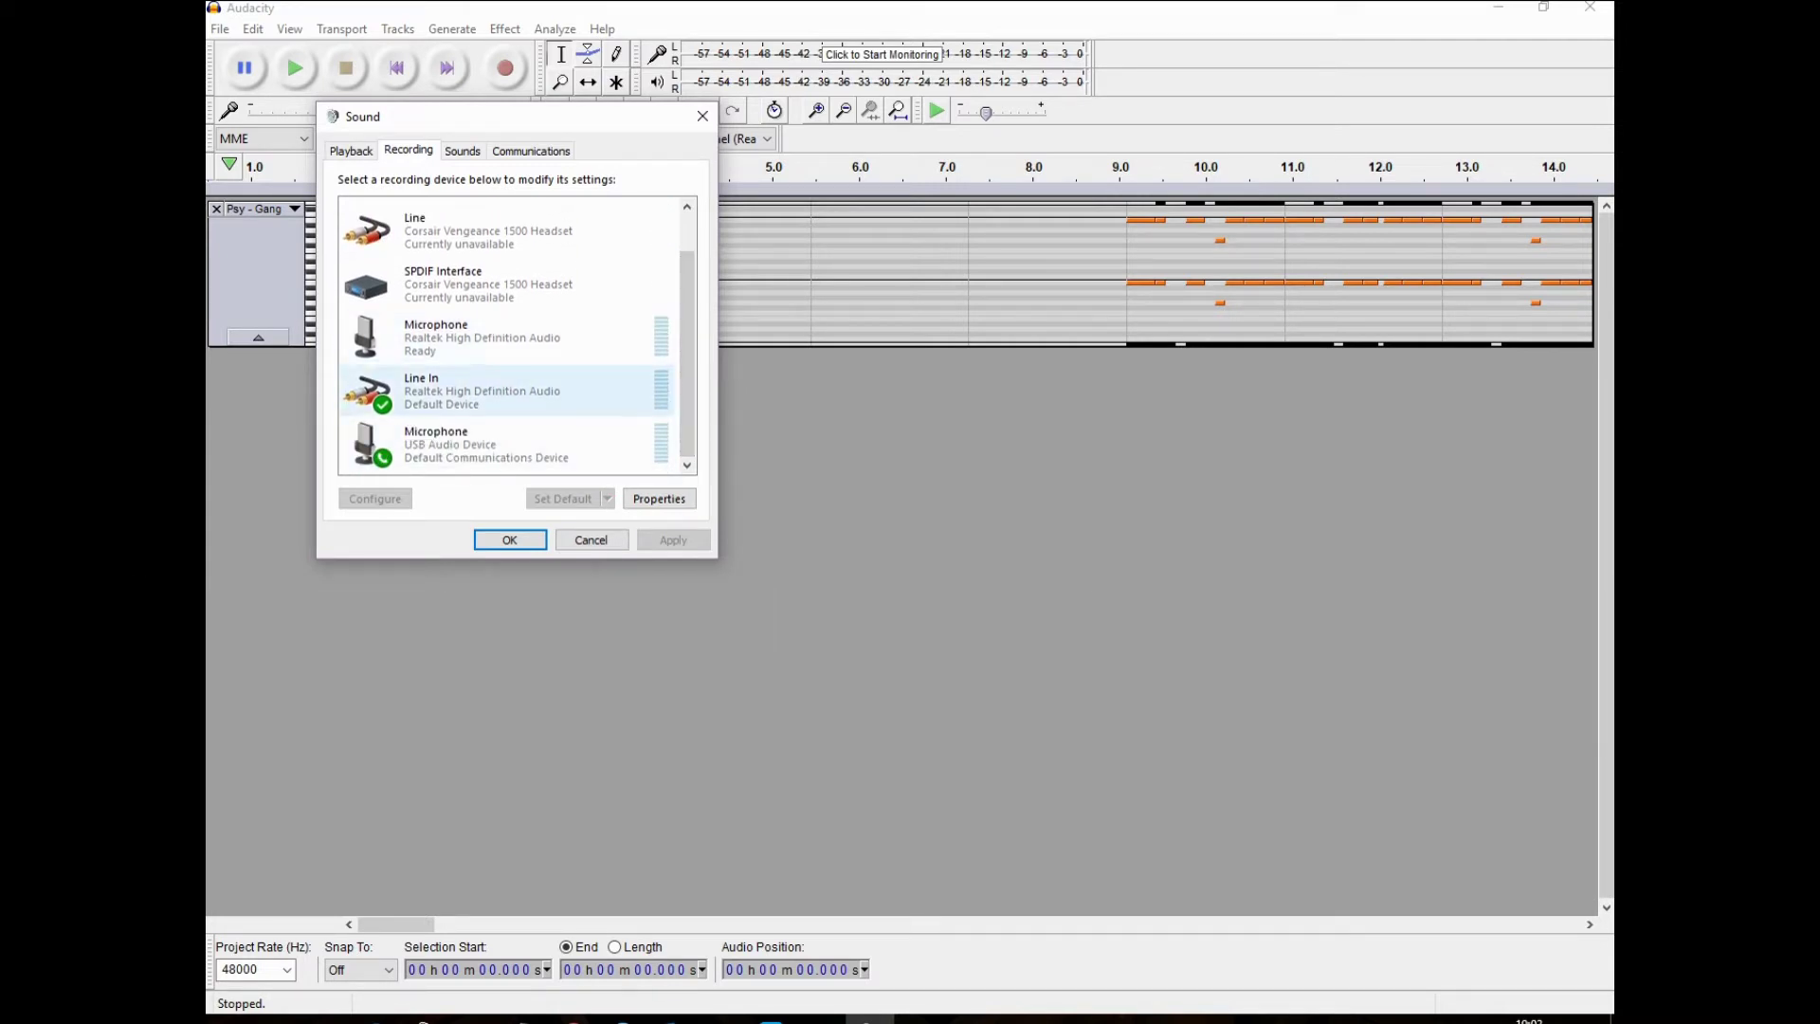
{"action": "right_click", "coordinate": [605, 379]}
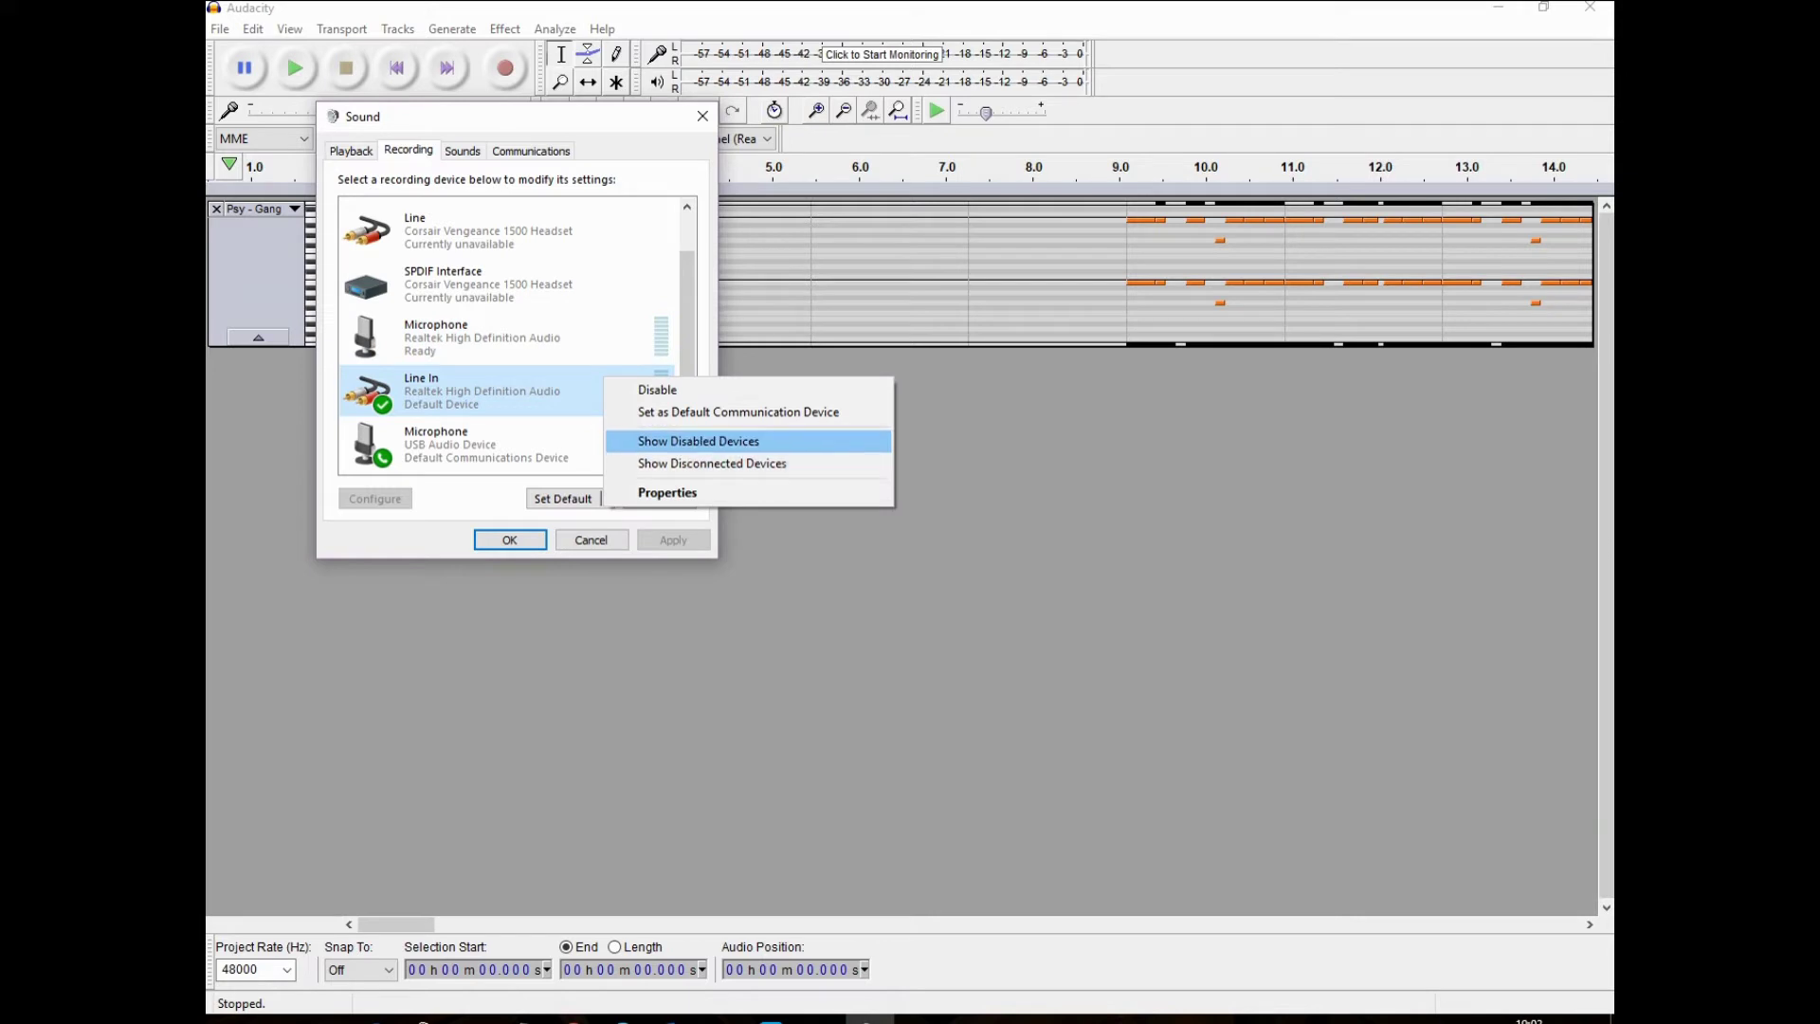
Step: Show disabled devices again and enable Stereo Mix as the default recording device
{"action": "left_click", "coordinate": [812, 440]}
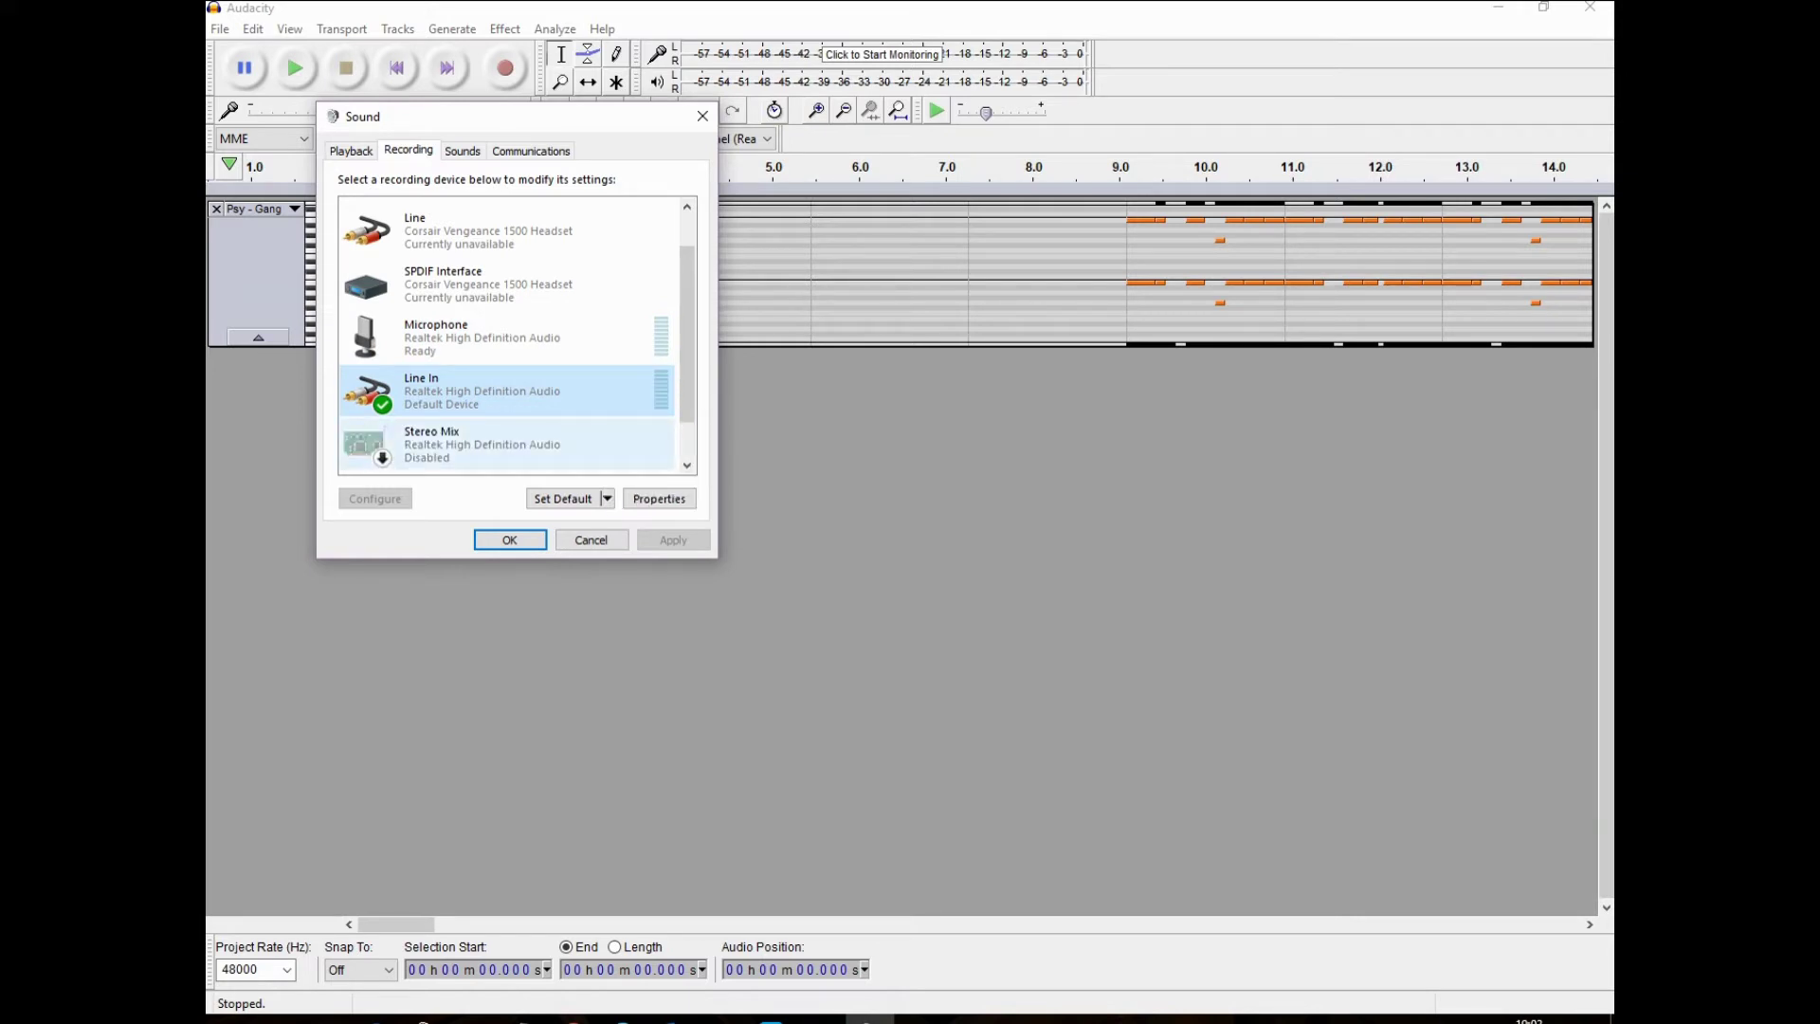
{"action": "scroll", "coordinate": [512, 436], "scroll_direction": "down", "scroll_amount": 1}
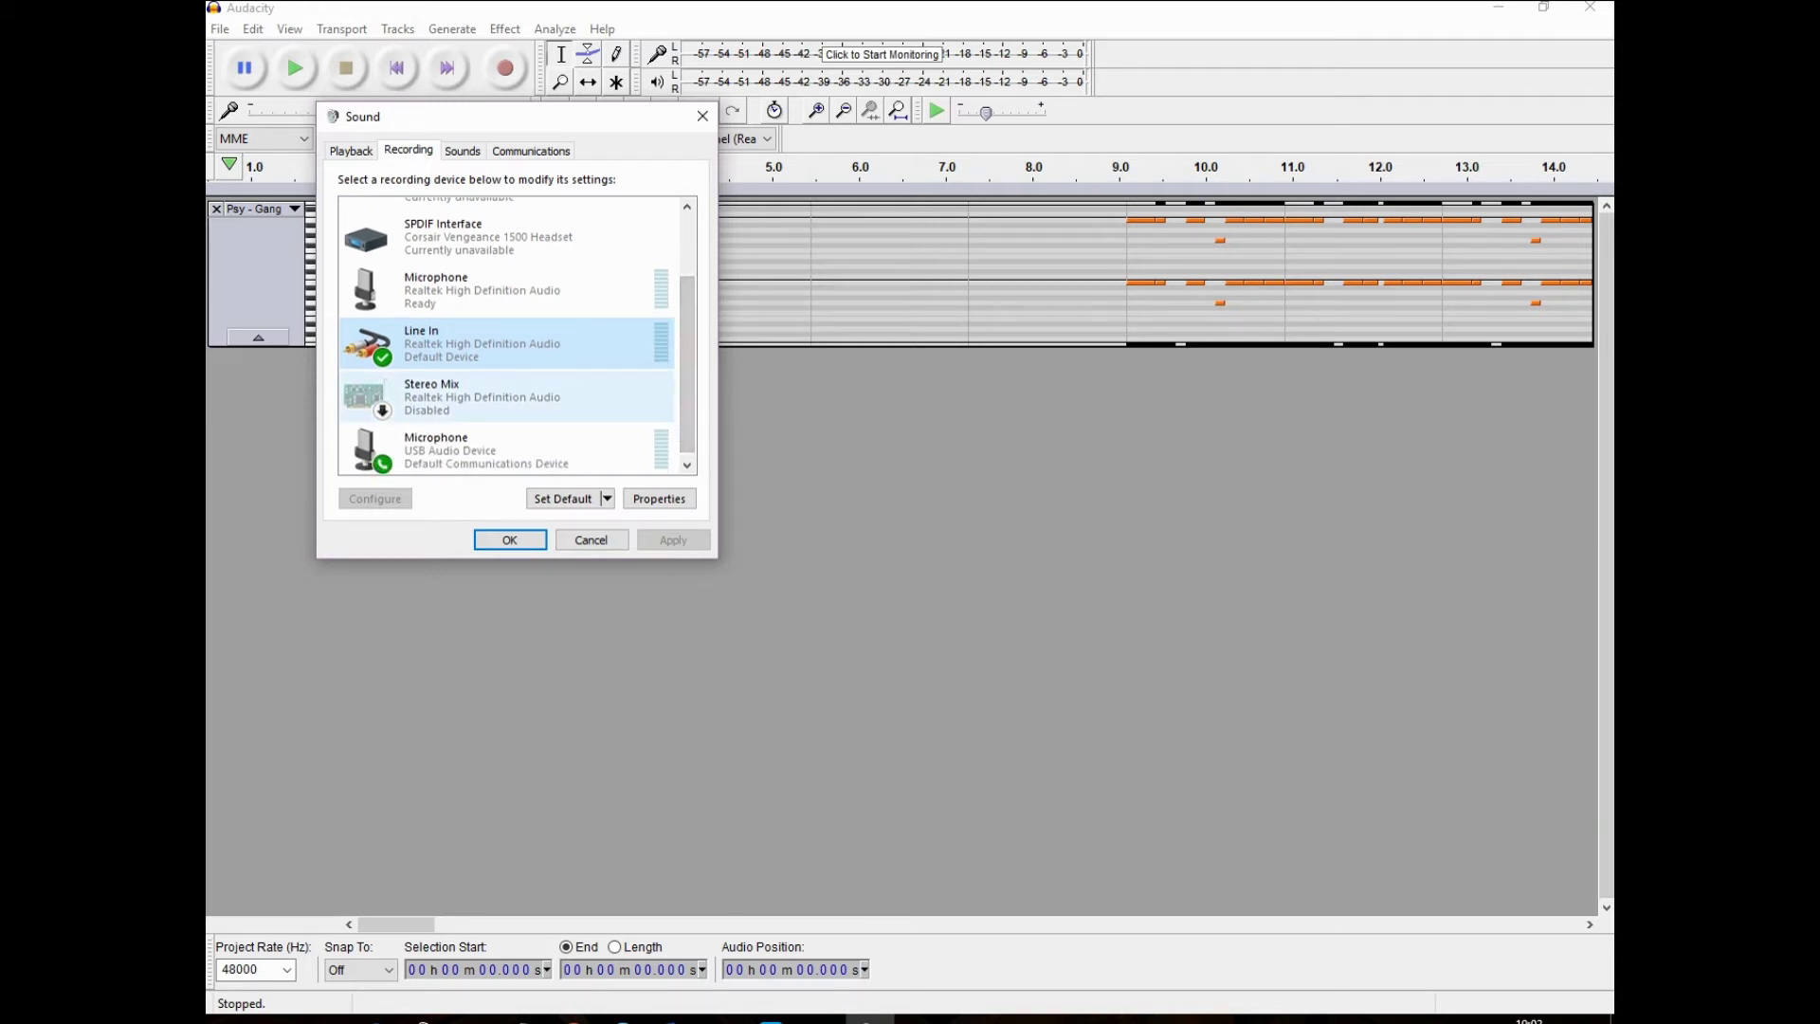
{"action": "left_click", "coordinate": [432, 391]}
{"action": "right_click", "coordinate": [435, 392]}
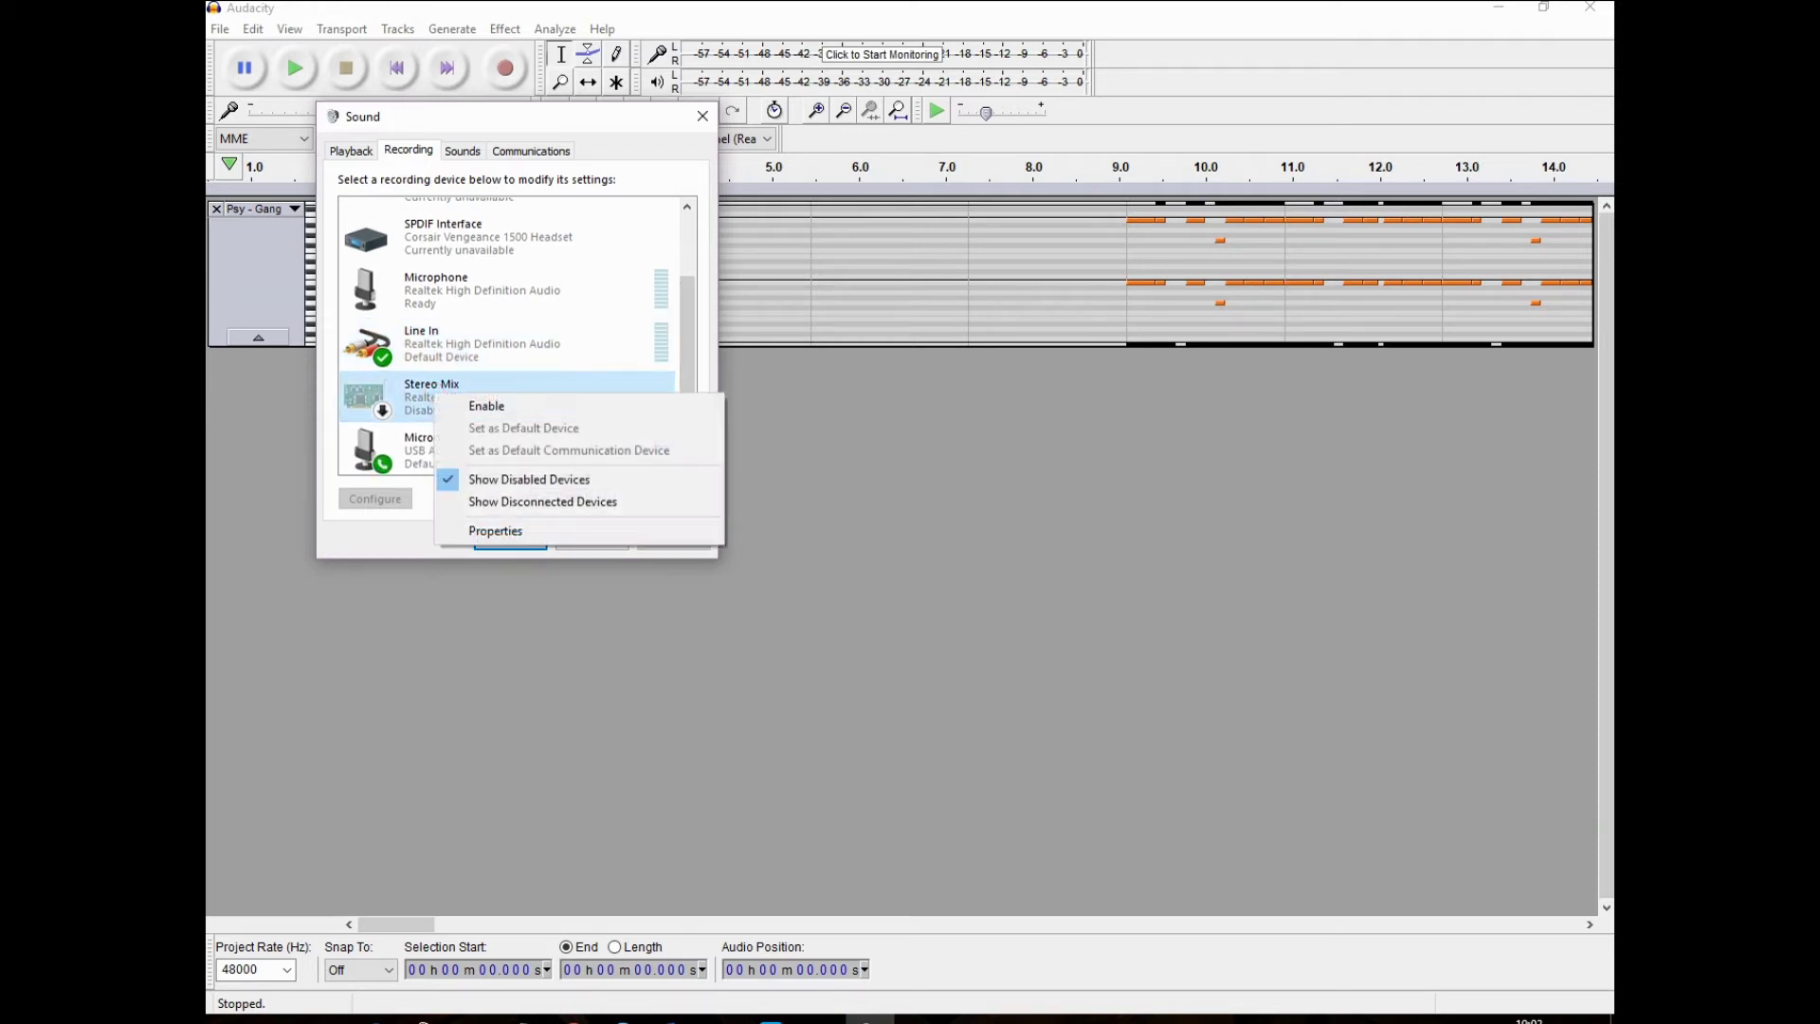
{"action": "left_click", "coordinate": [666, 408]}
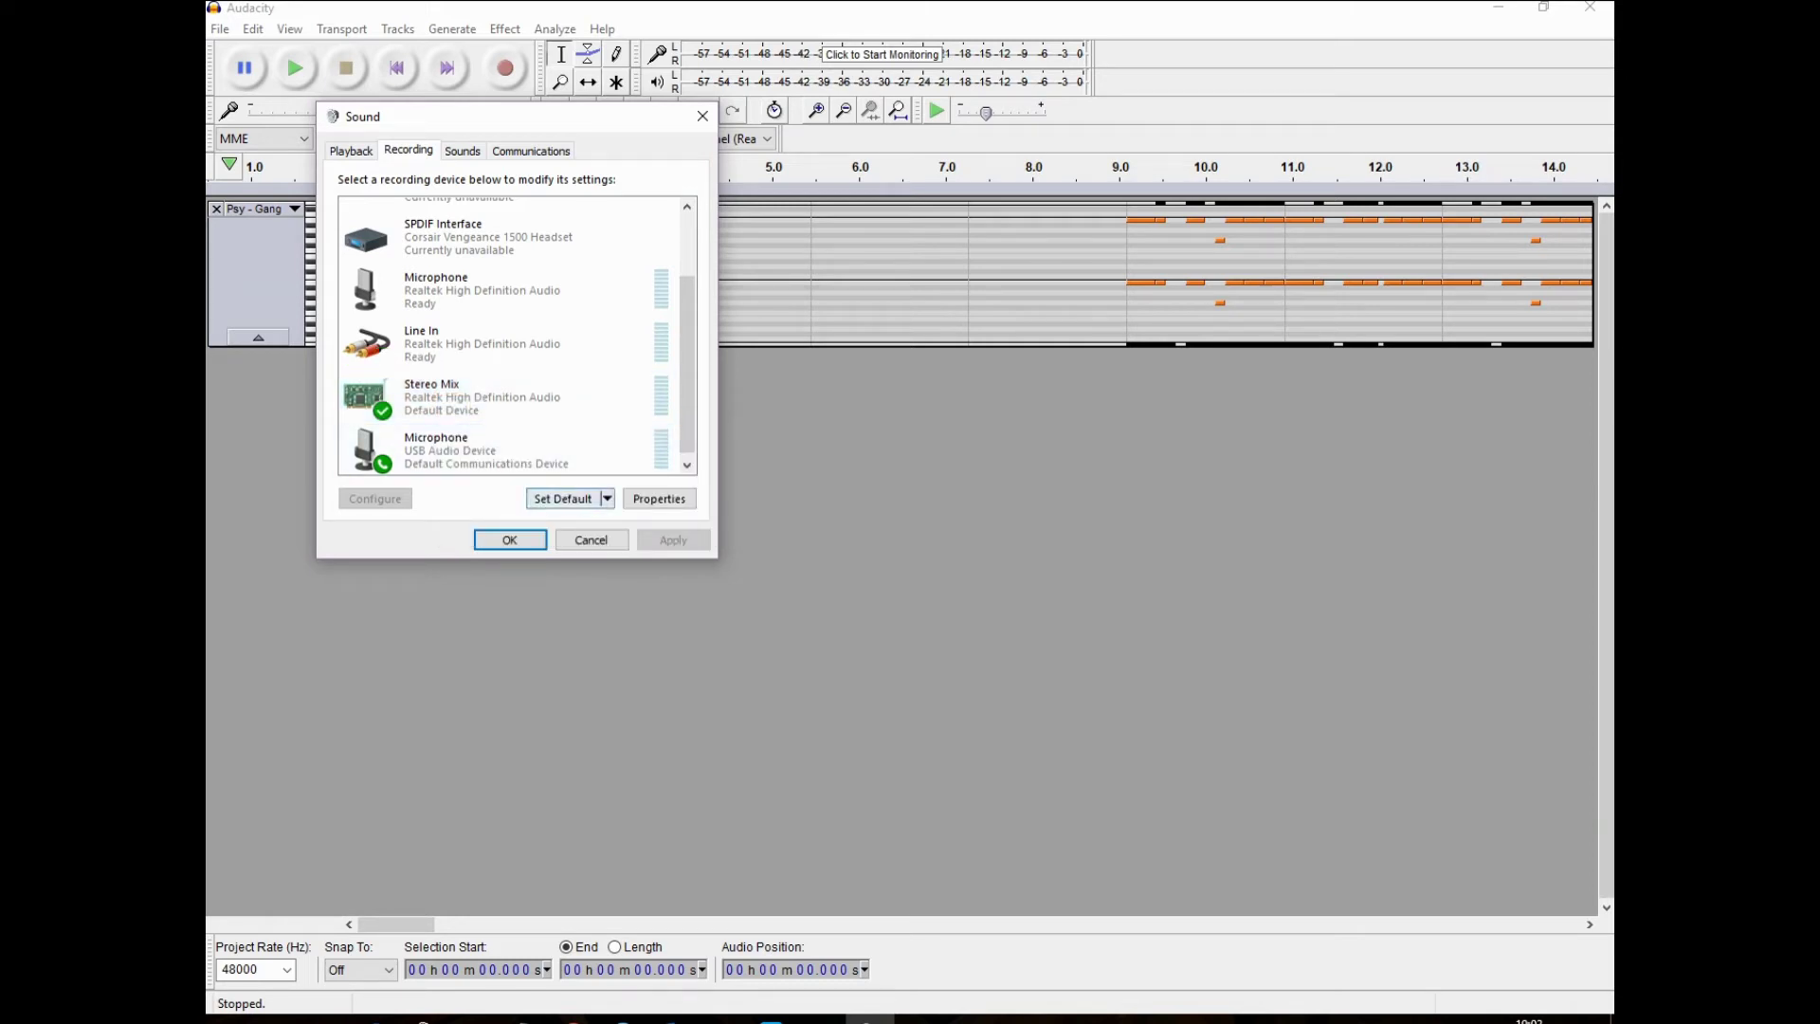
Step: Set the audio host to MME with Stereo Mix (Realtek High Definition) as recording device
{"action": "left_click", "coordinate": [510, 539]}
{"action": "left_click", "coordinate": [417, 140]}
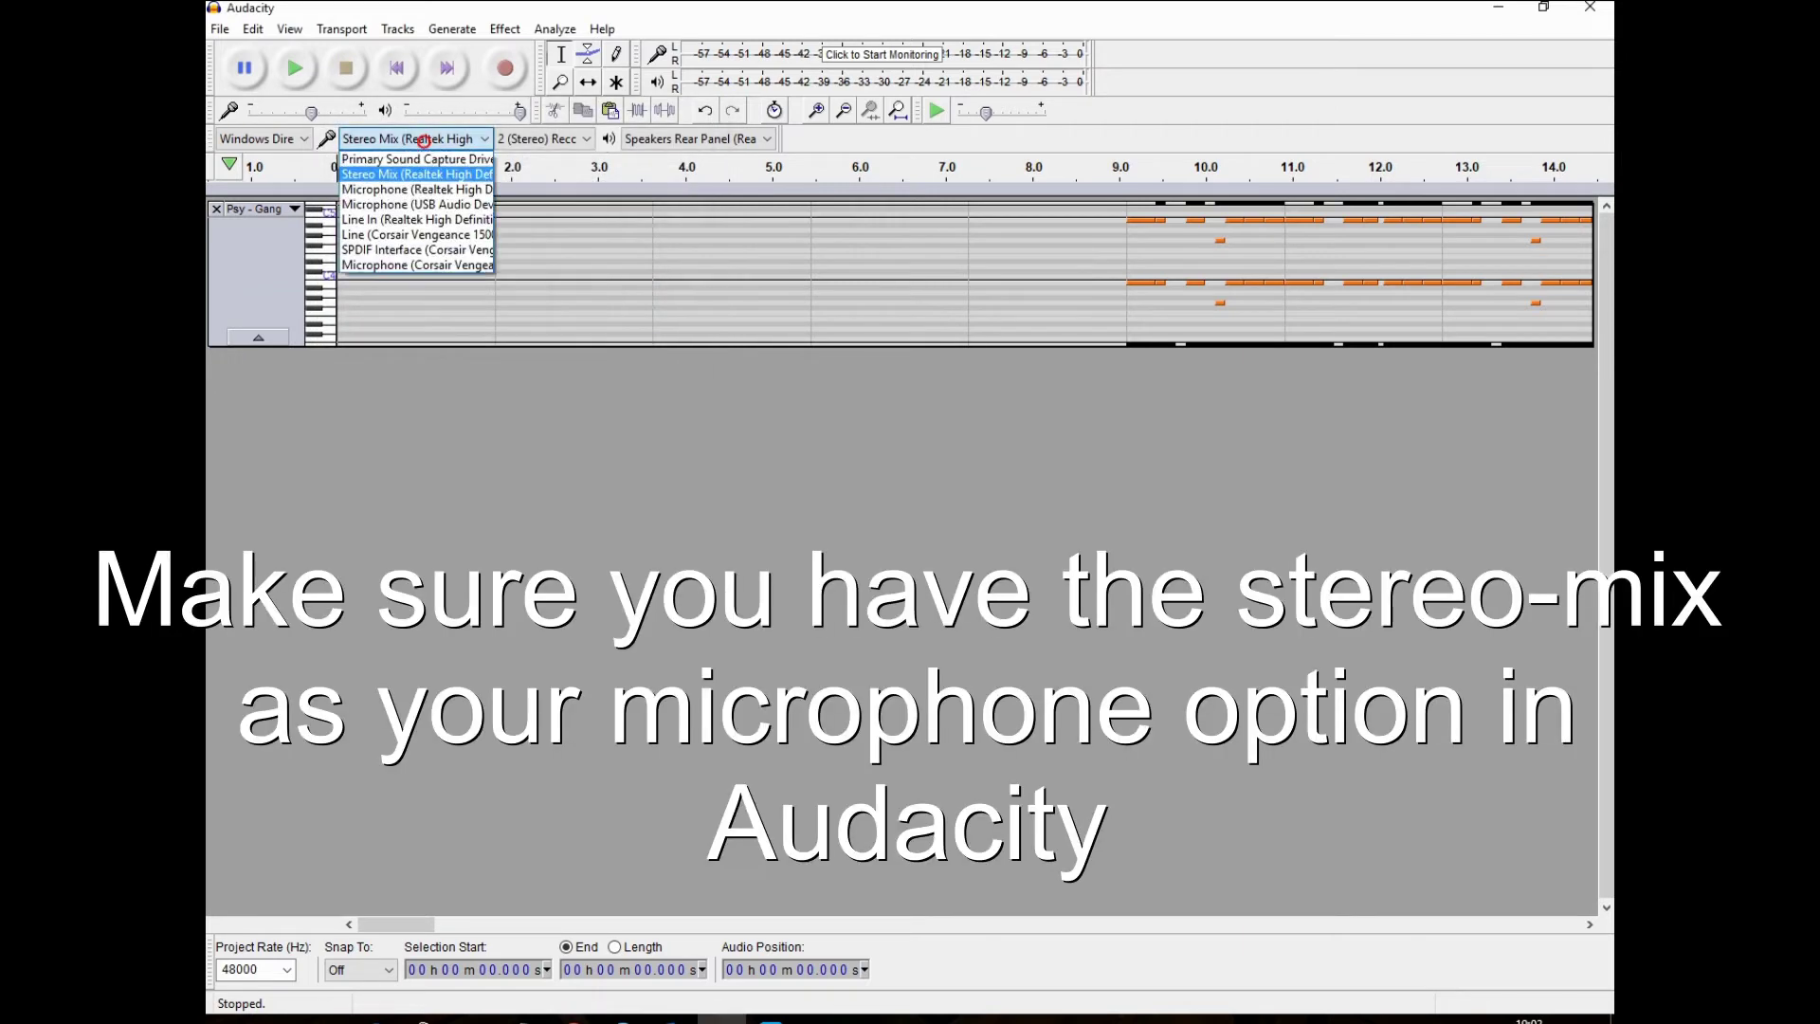
{"action": "left_click", "coordinate": [417, 174]}
{"action": "left_click", "coordinate": [262, 140]}
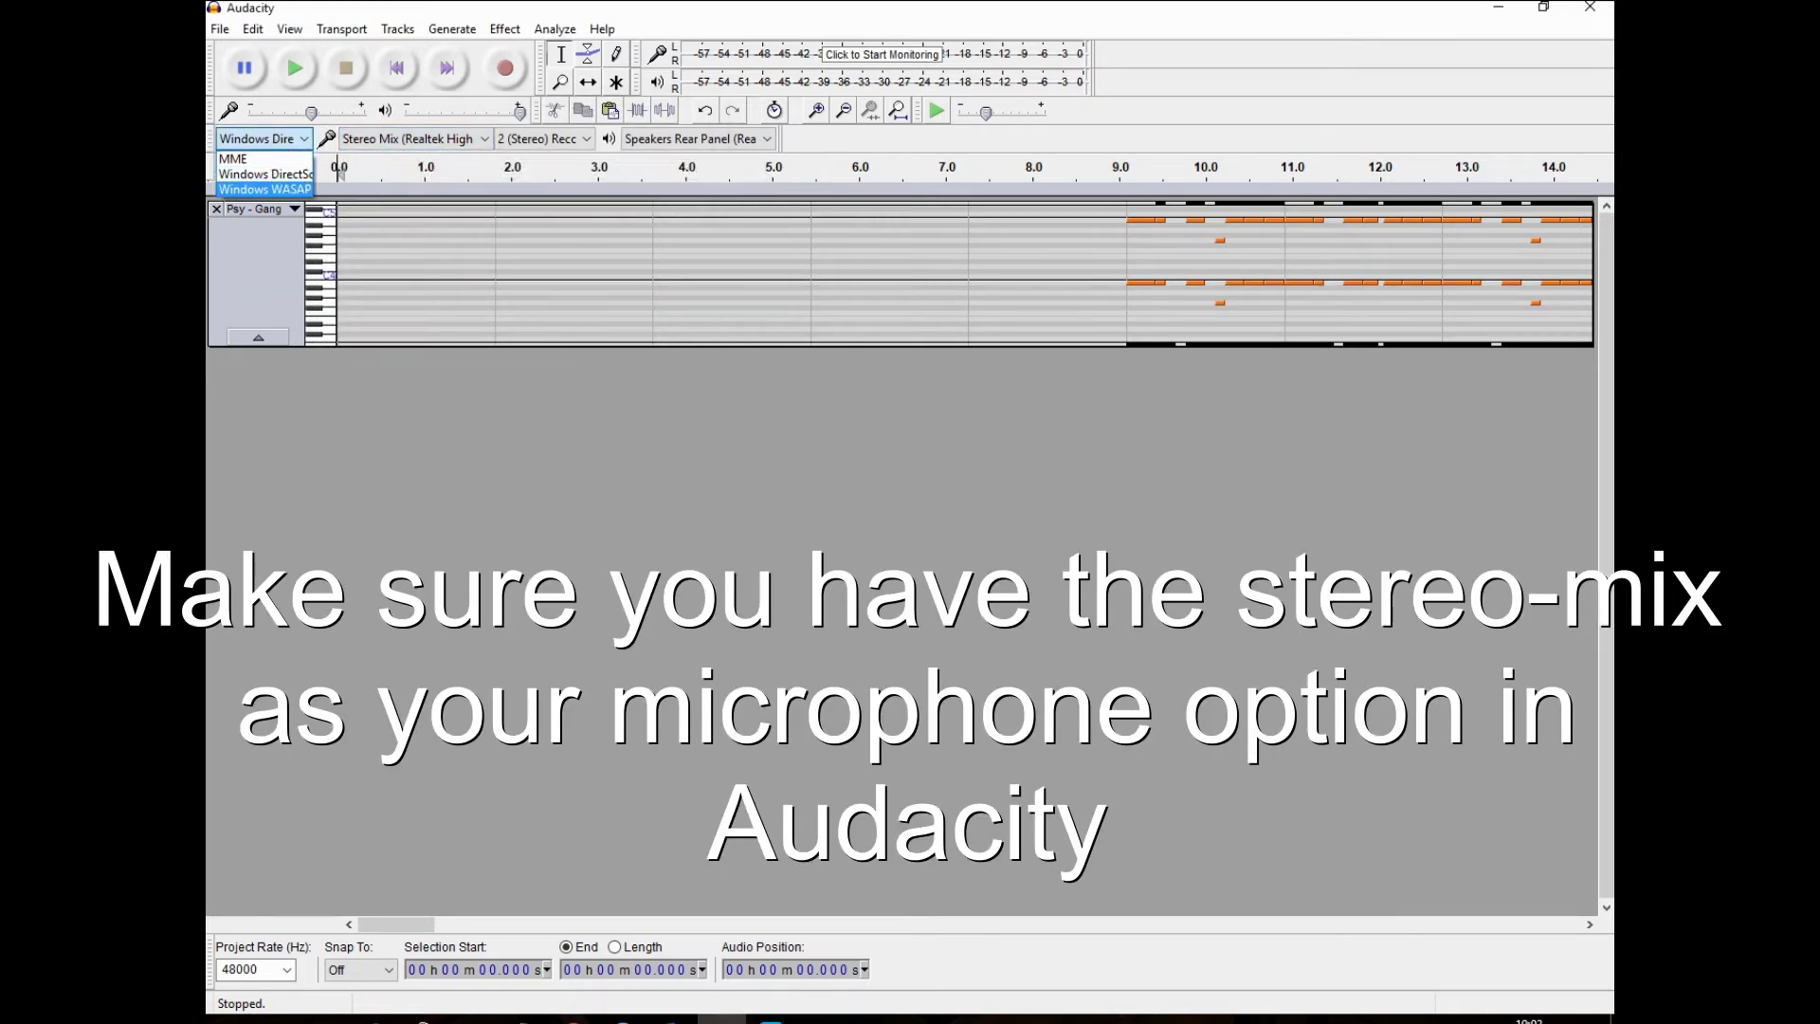
{"action": "key", "text": "Up"}
{"action": "key", "text": "Up"}
{"action": "key", "text": "Return"}
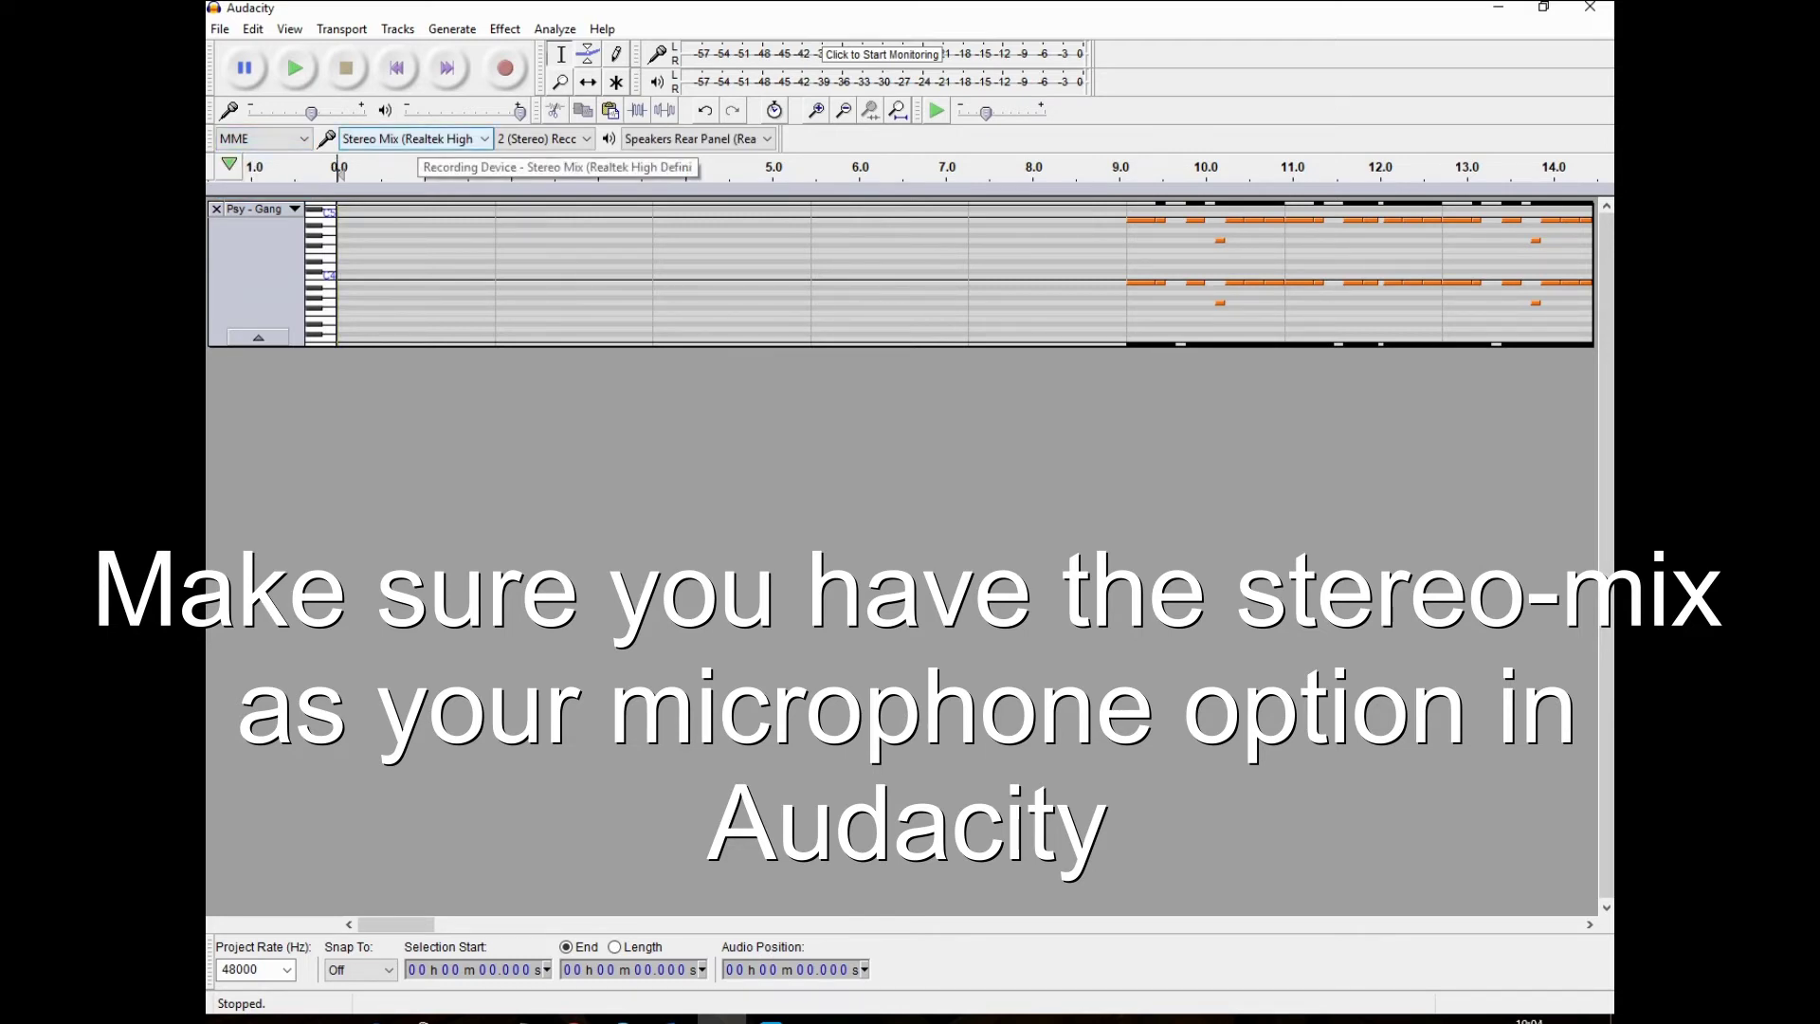
{"action": "left_click", "coordinate": [413, 138]}
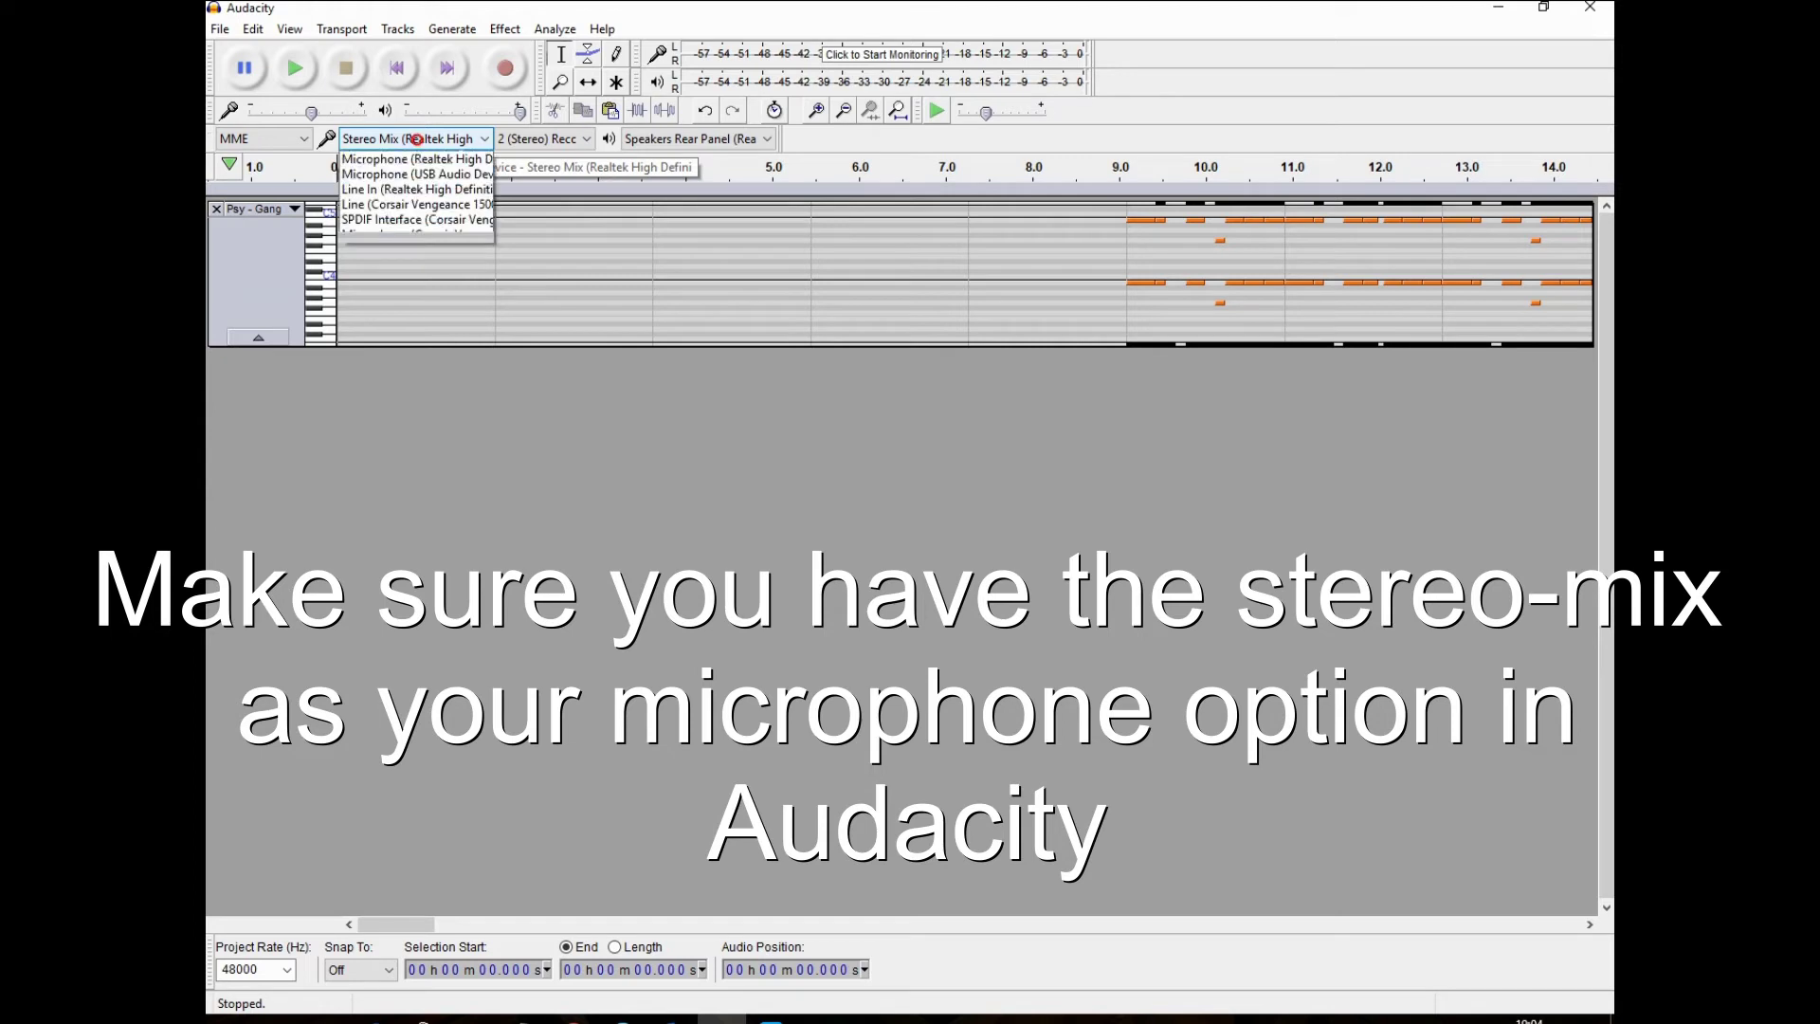
{"action": "left_click", "coordinate": [427, 167]}
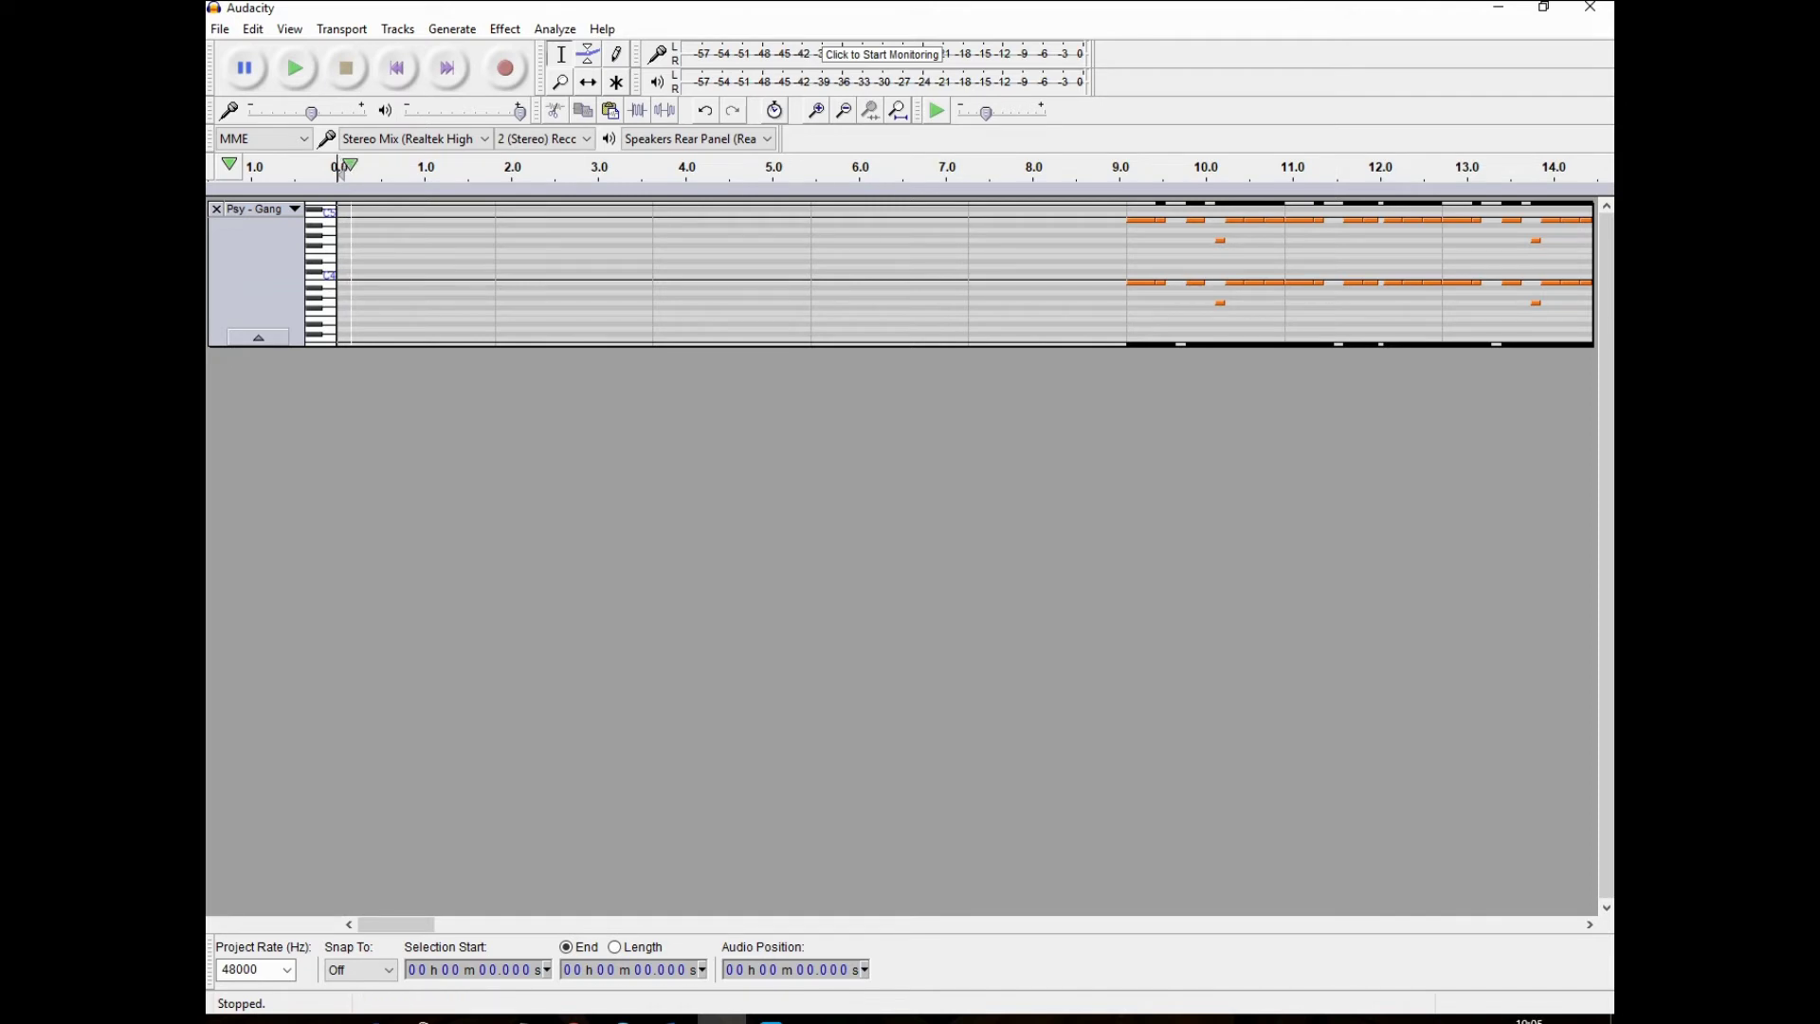
{"action": "left_click", "coordinate": [341, 29]}
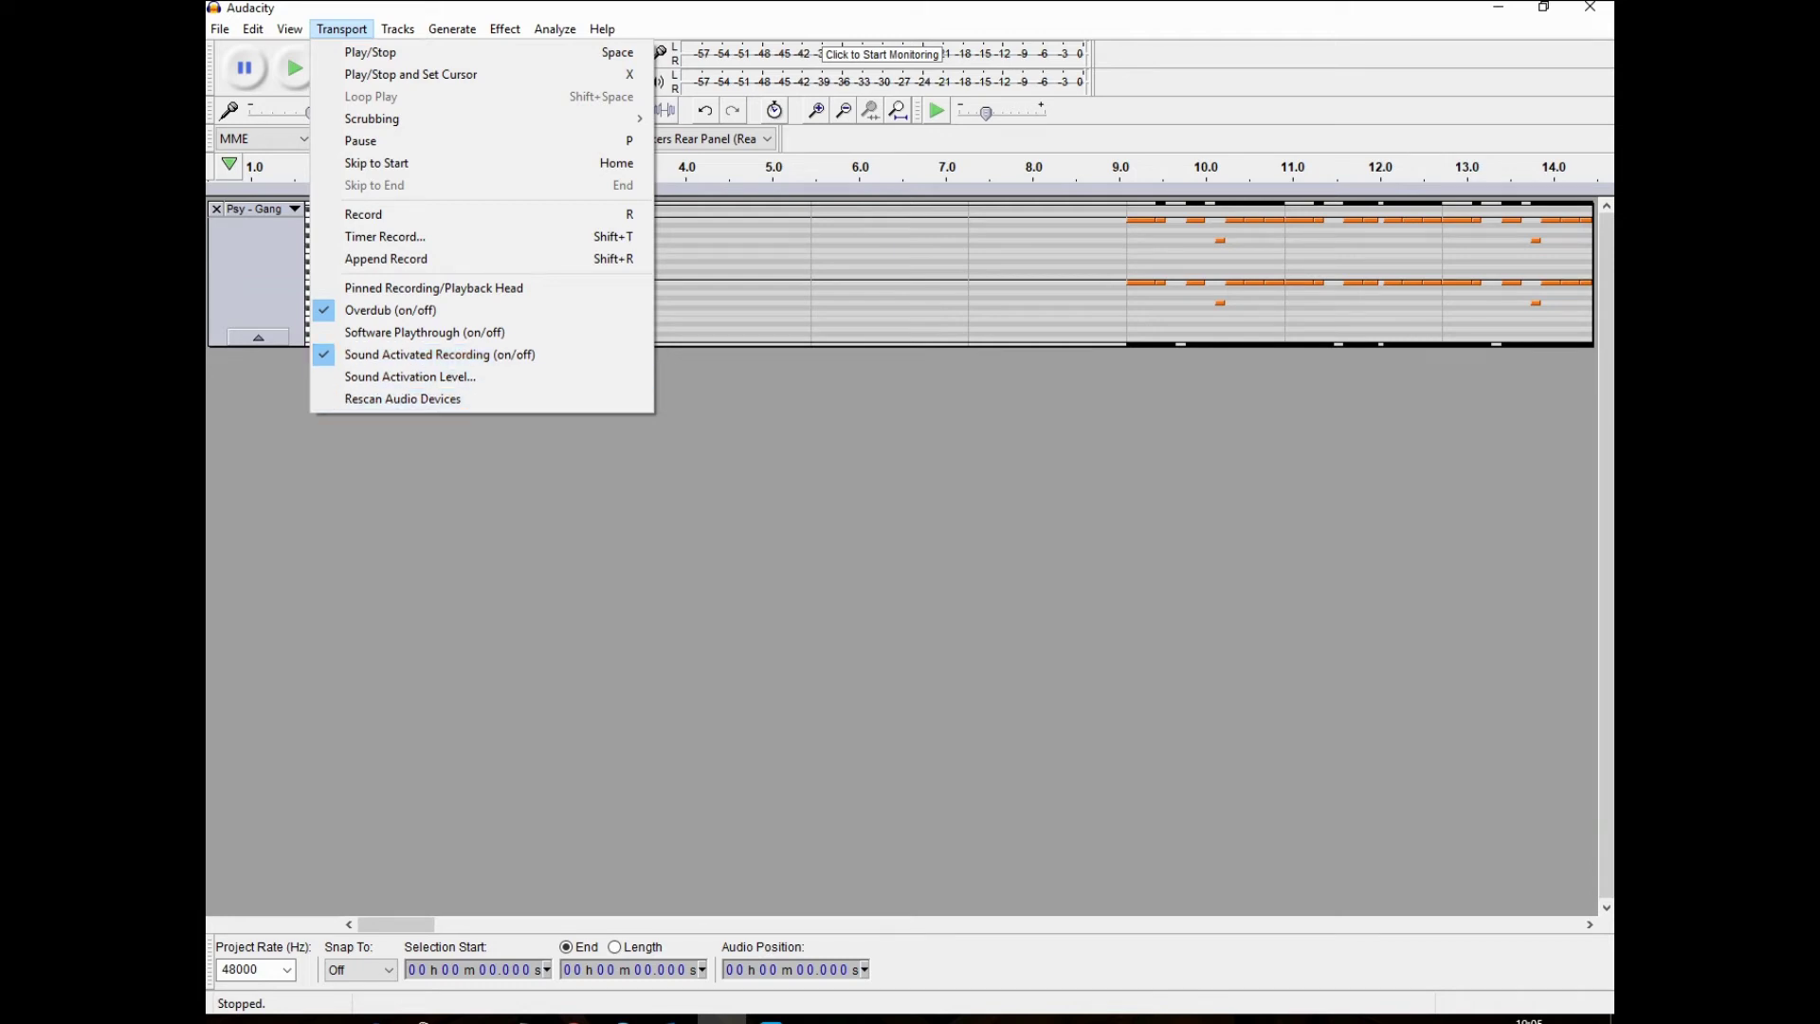
{"action": "key", "text": "Escape"}
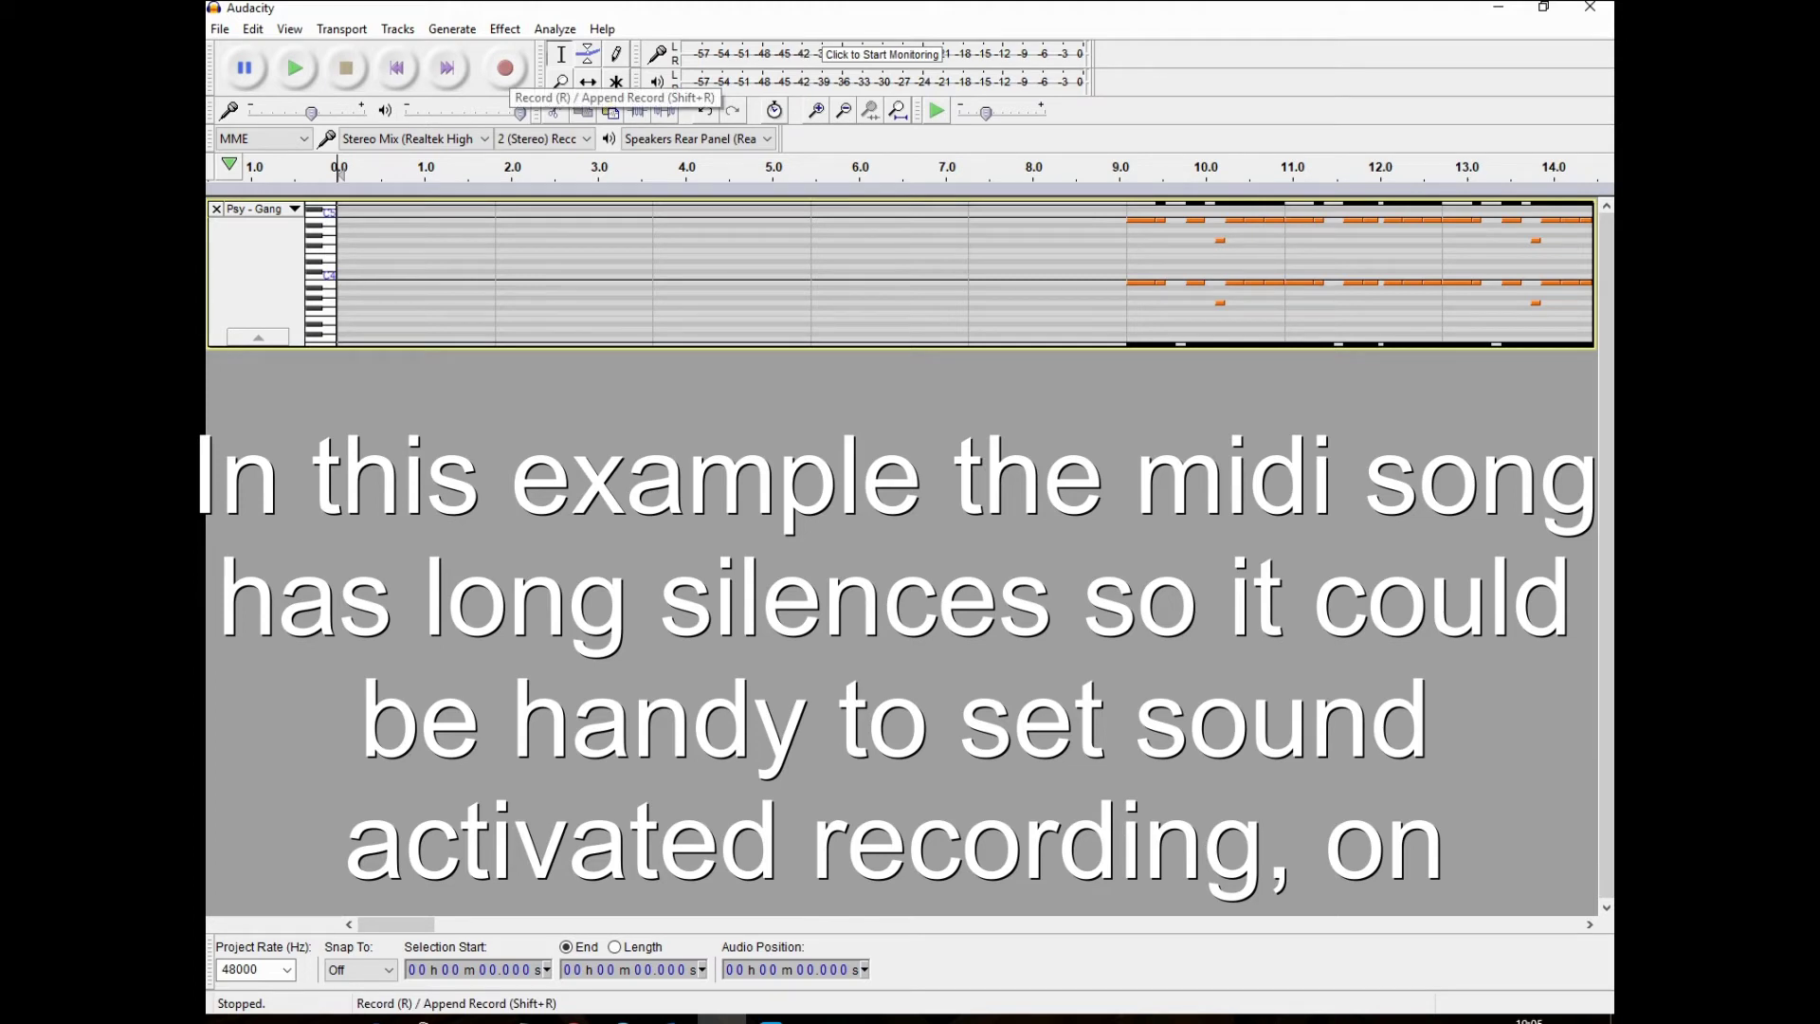
Step: Record Gangnam Style playing in Media Player into a new stereo audio track
{"action": "left_click", "coordinate": [506, 68]}
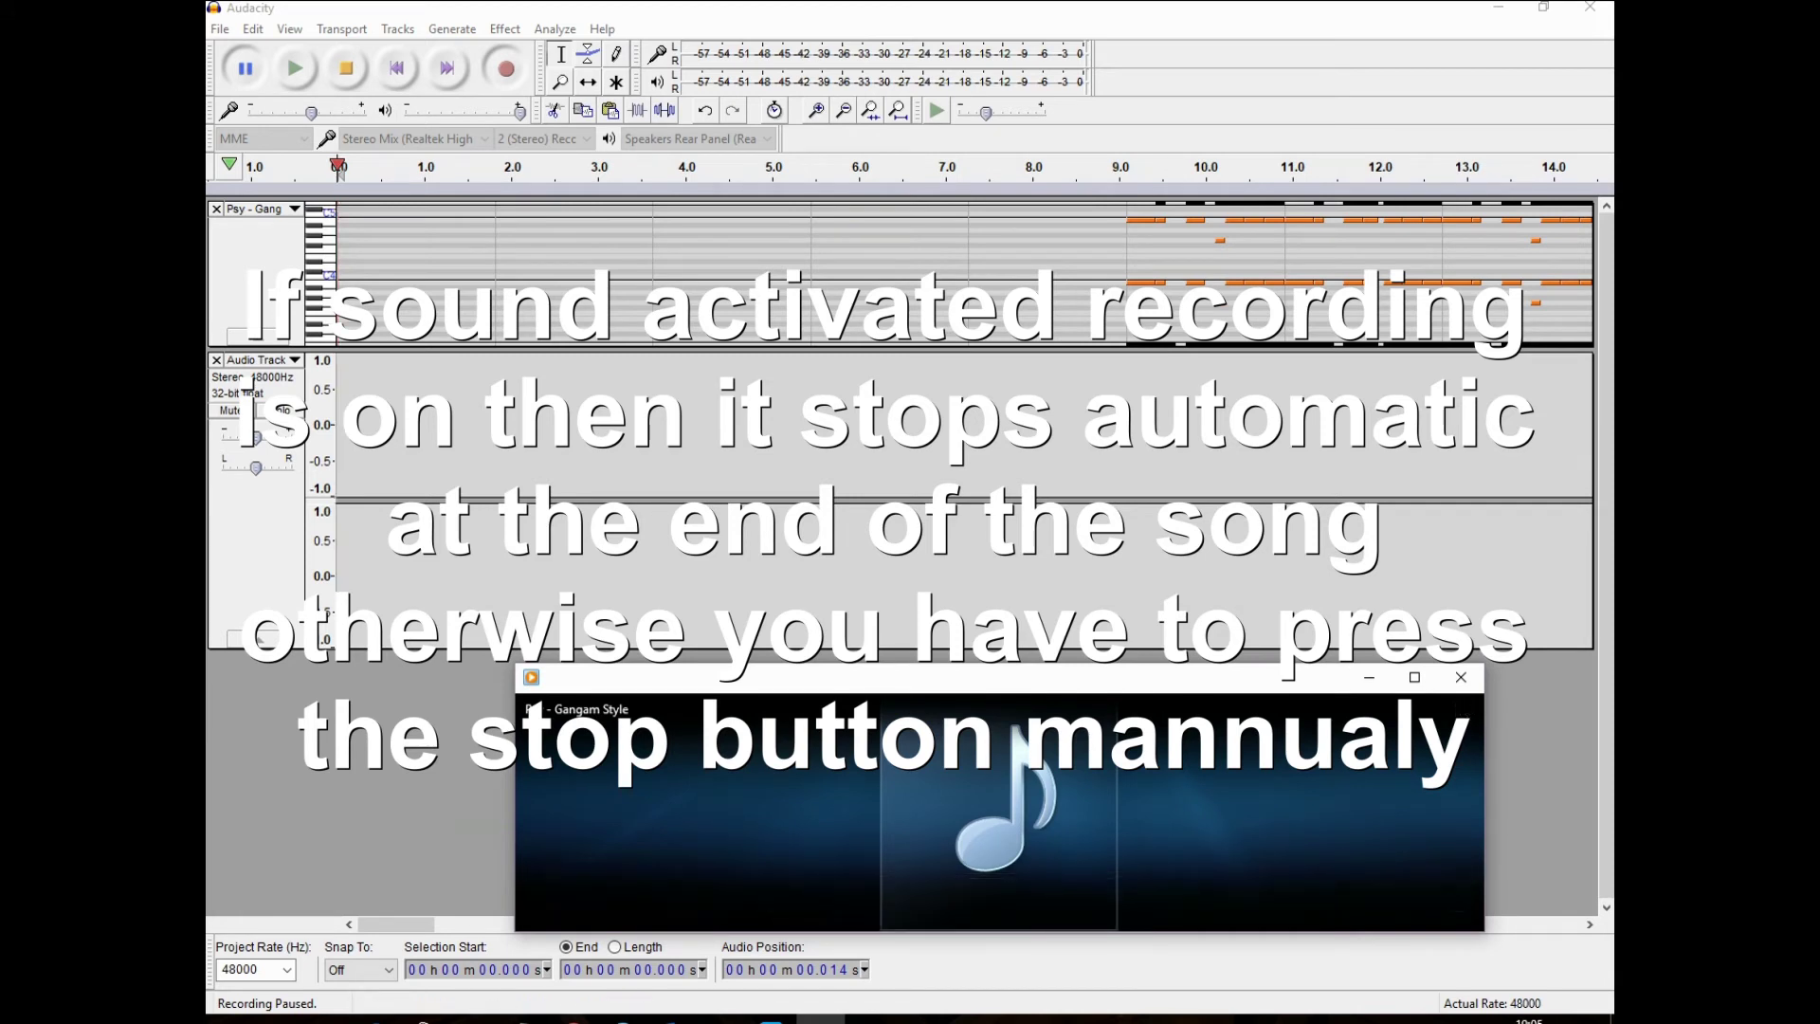
{"action": "mouse_move", "coordinate": [998, 905]}
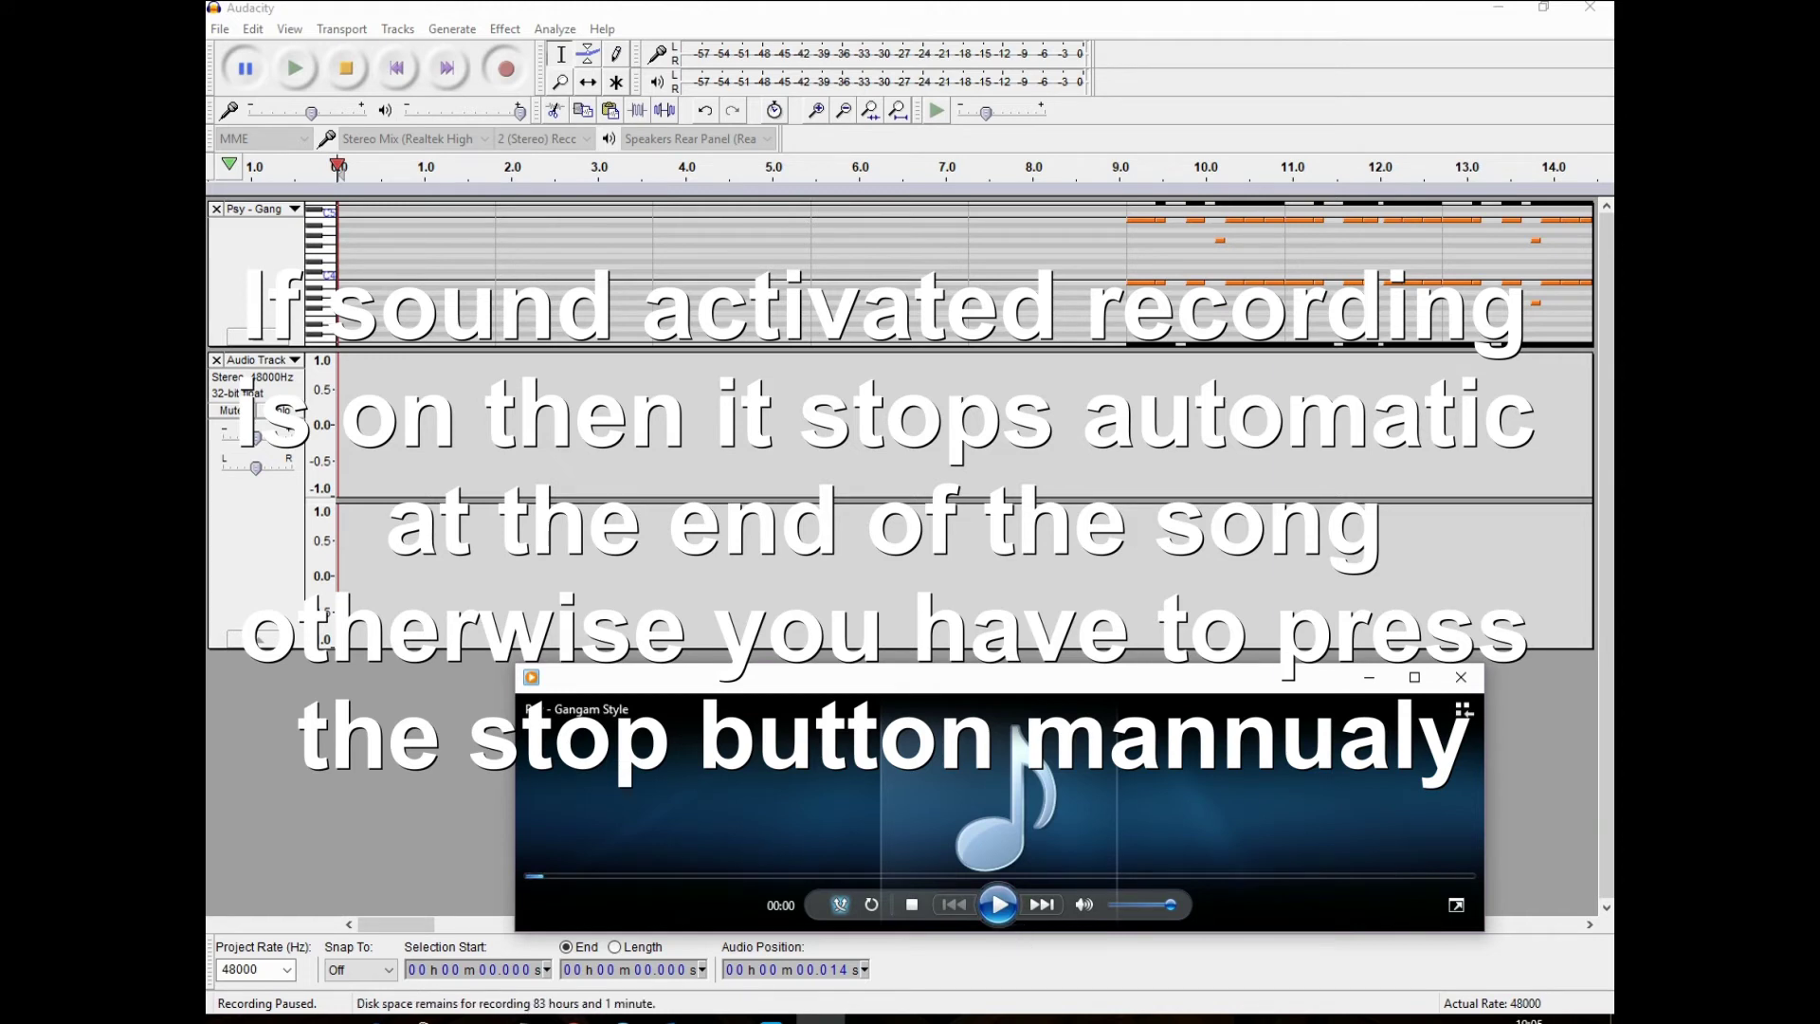
{"action": "left_click", "coordinate": [999, 904]}
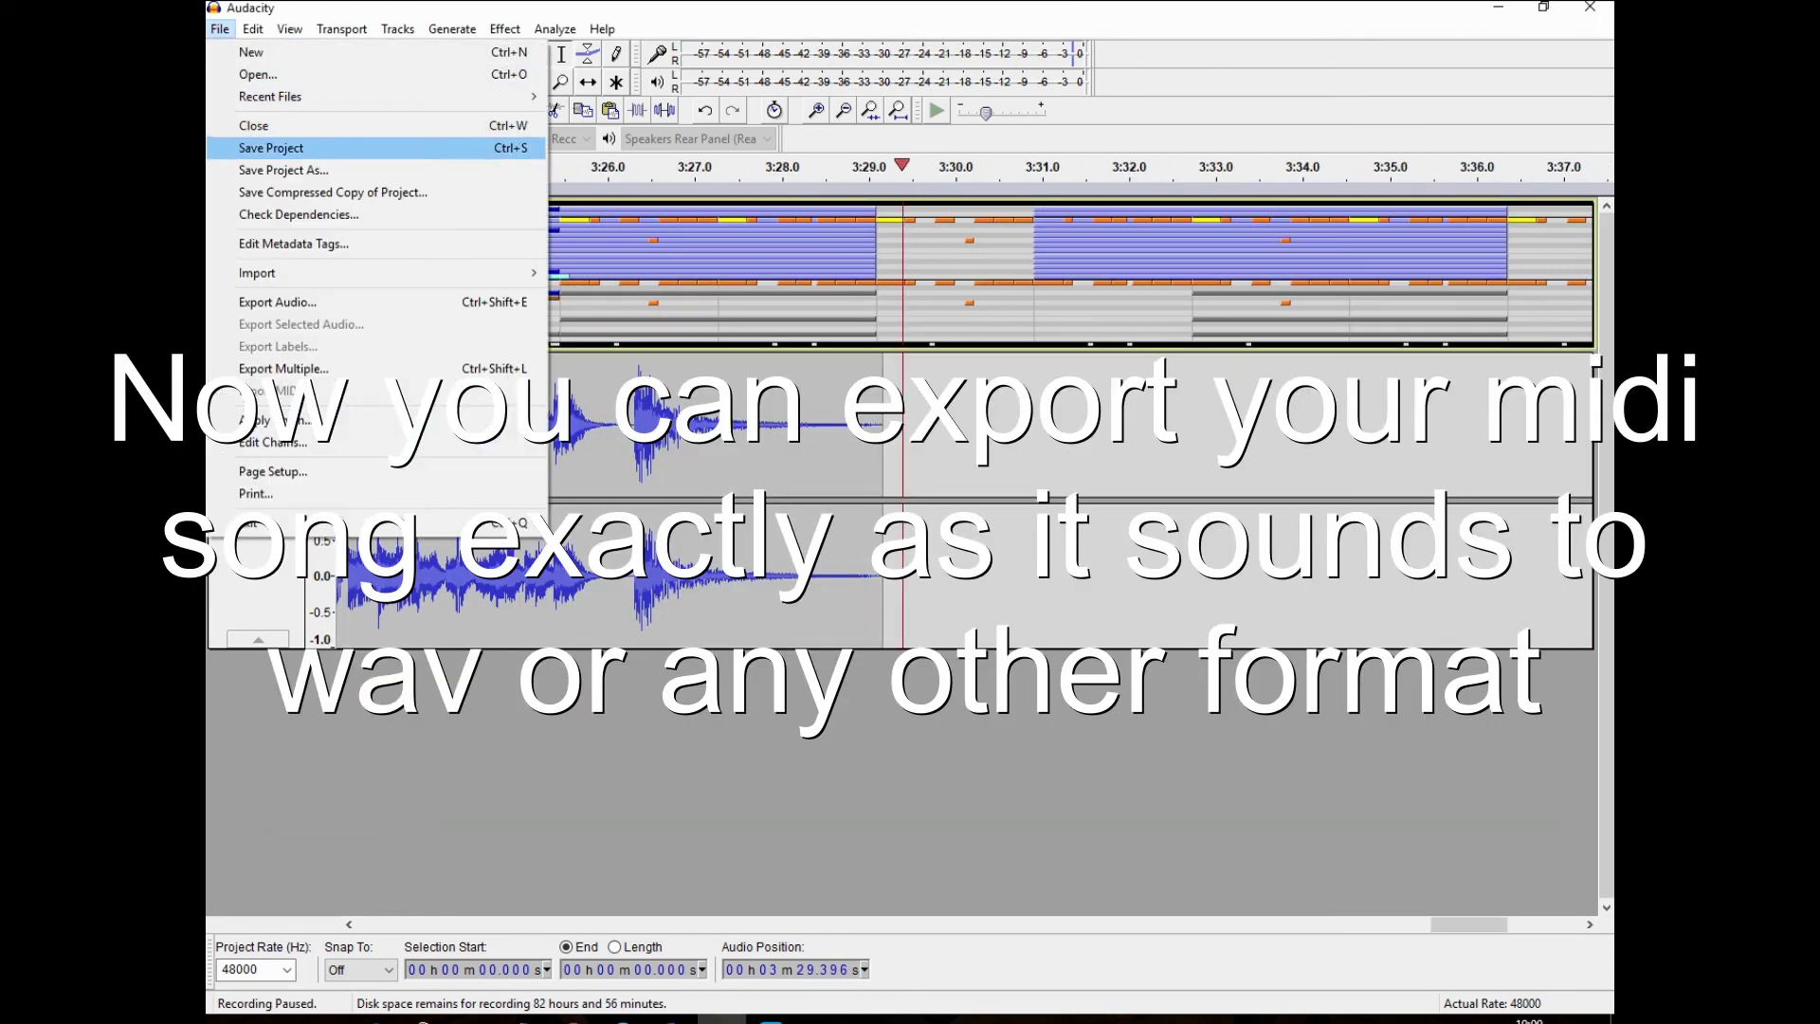
Step: Export the recording as the MP3 file 'Psy - Gangnam Style'
{"action": "key", "text": "Down"}
{"action": "key", "text": "Down"}
{"action": "key", "text": "Down"}
{"action": "key", "text": "Down"}
{"action": "key", "text": "Down"}
{"action": "key", "text": "Down"}
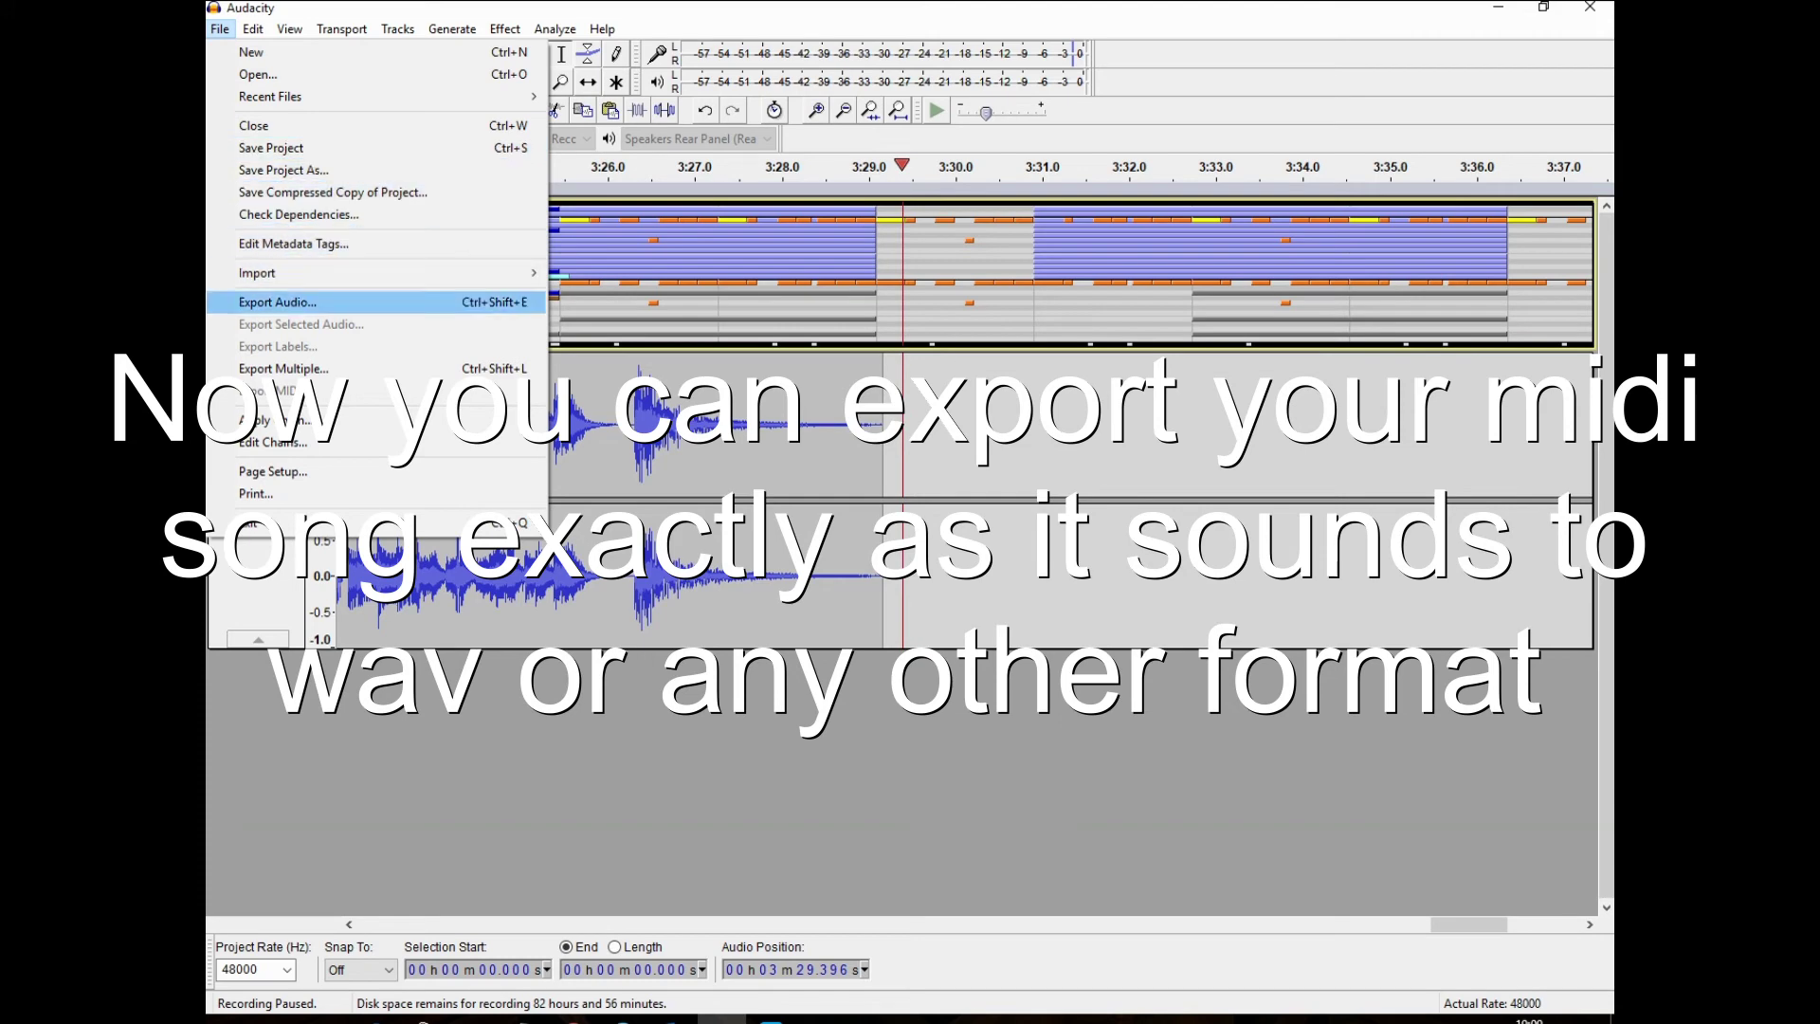
{"action": "key", "text": "Return"}
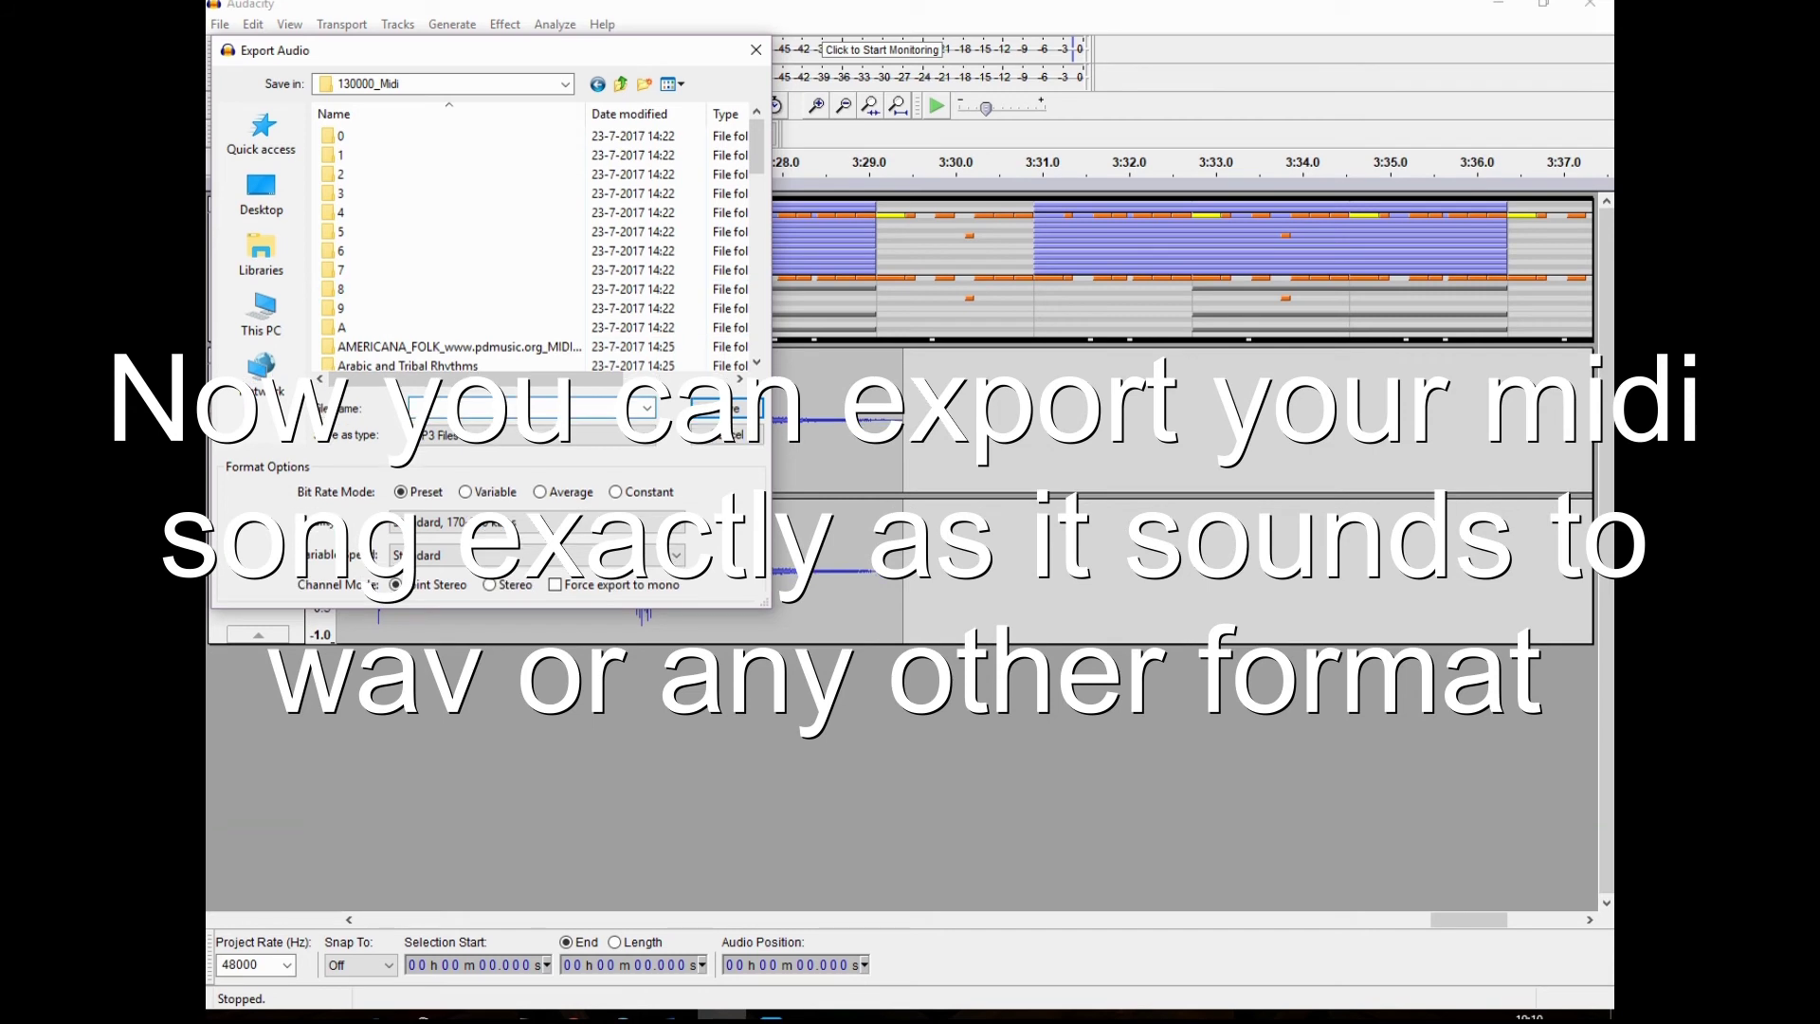
{"action": "type", "text": "Psy - "}
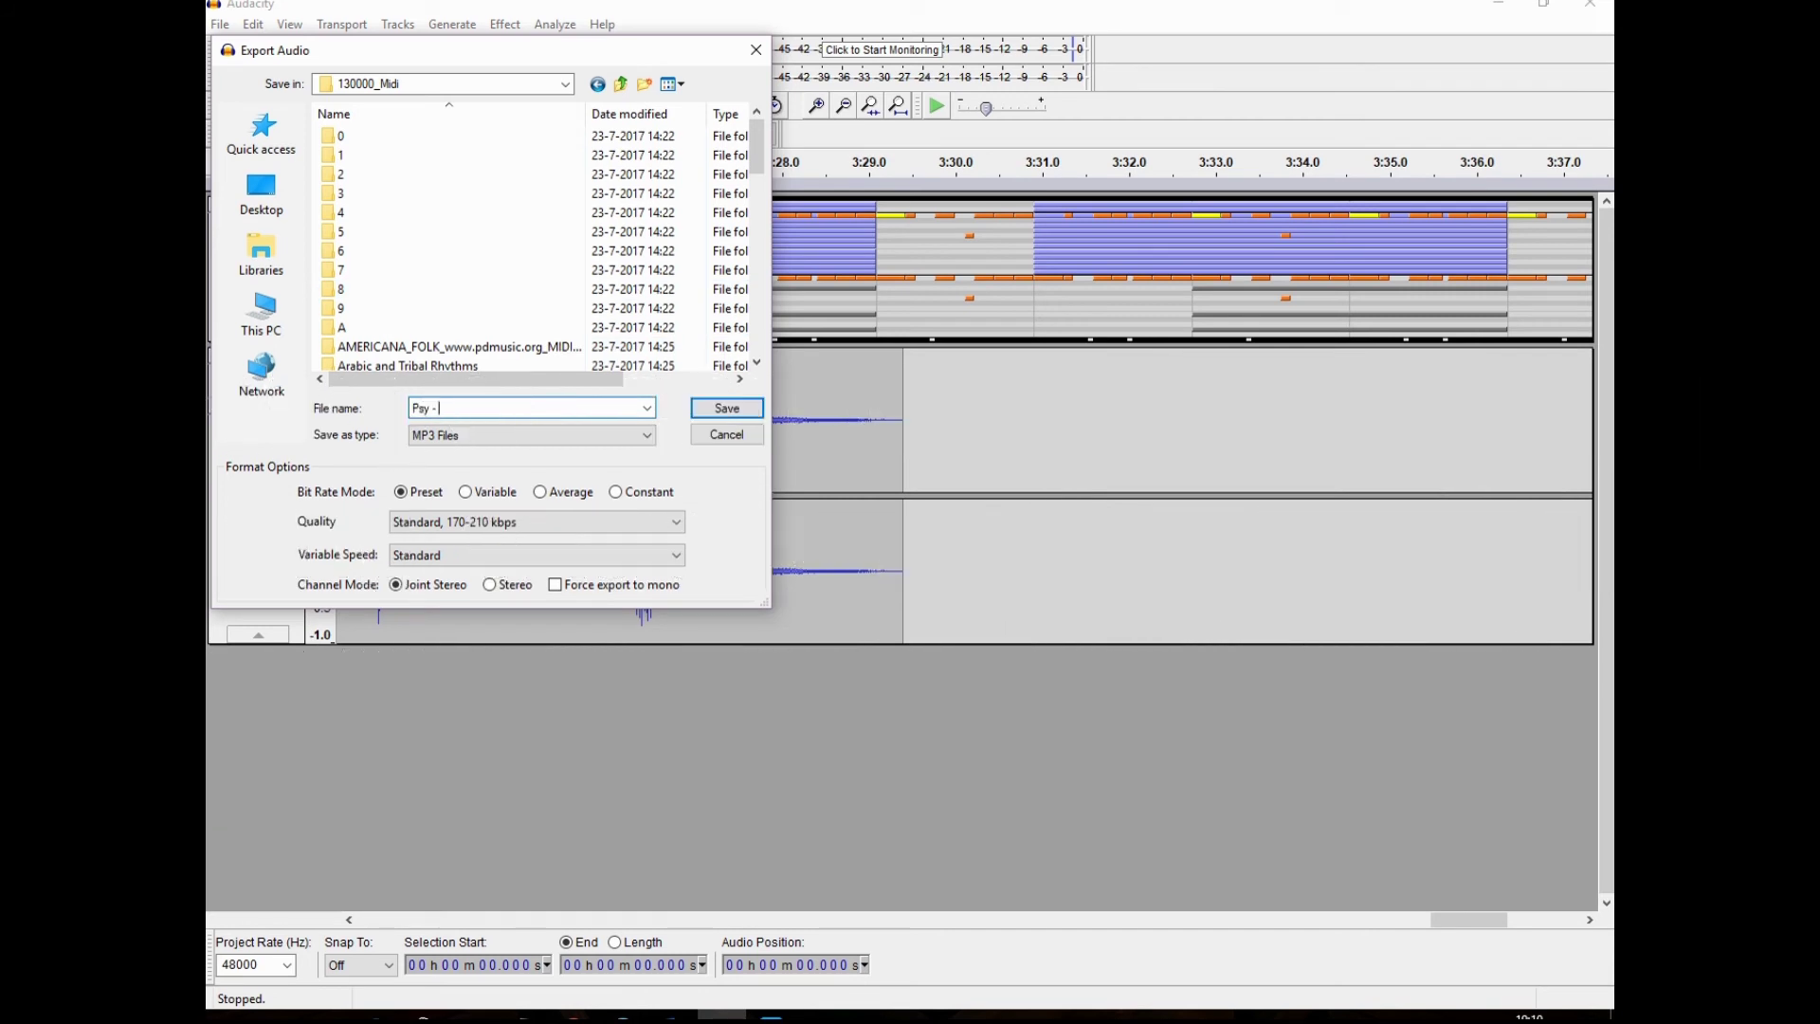
{"action": "type", "text": "Gangnam Style"}
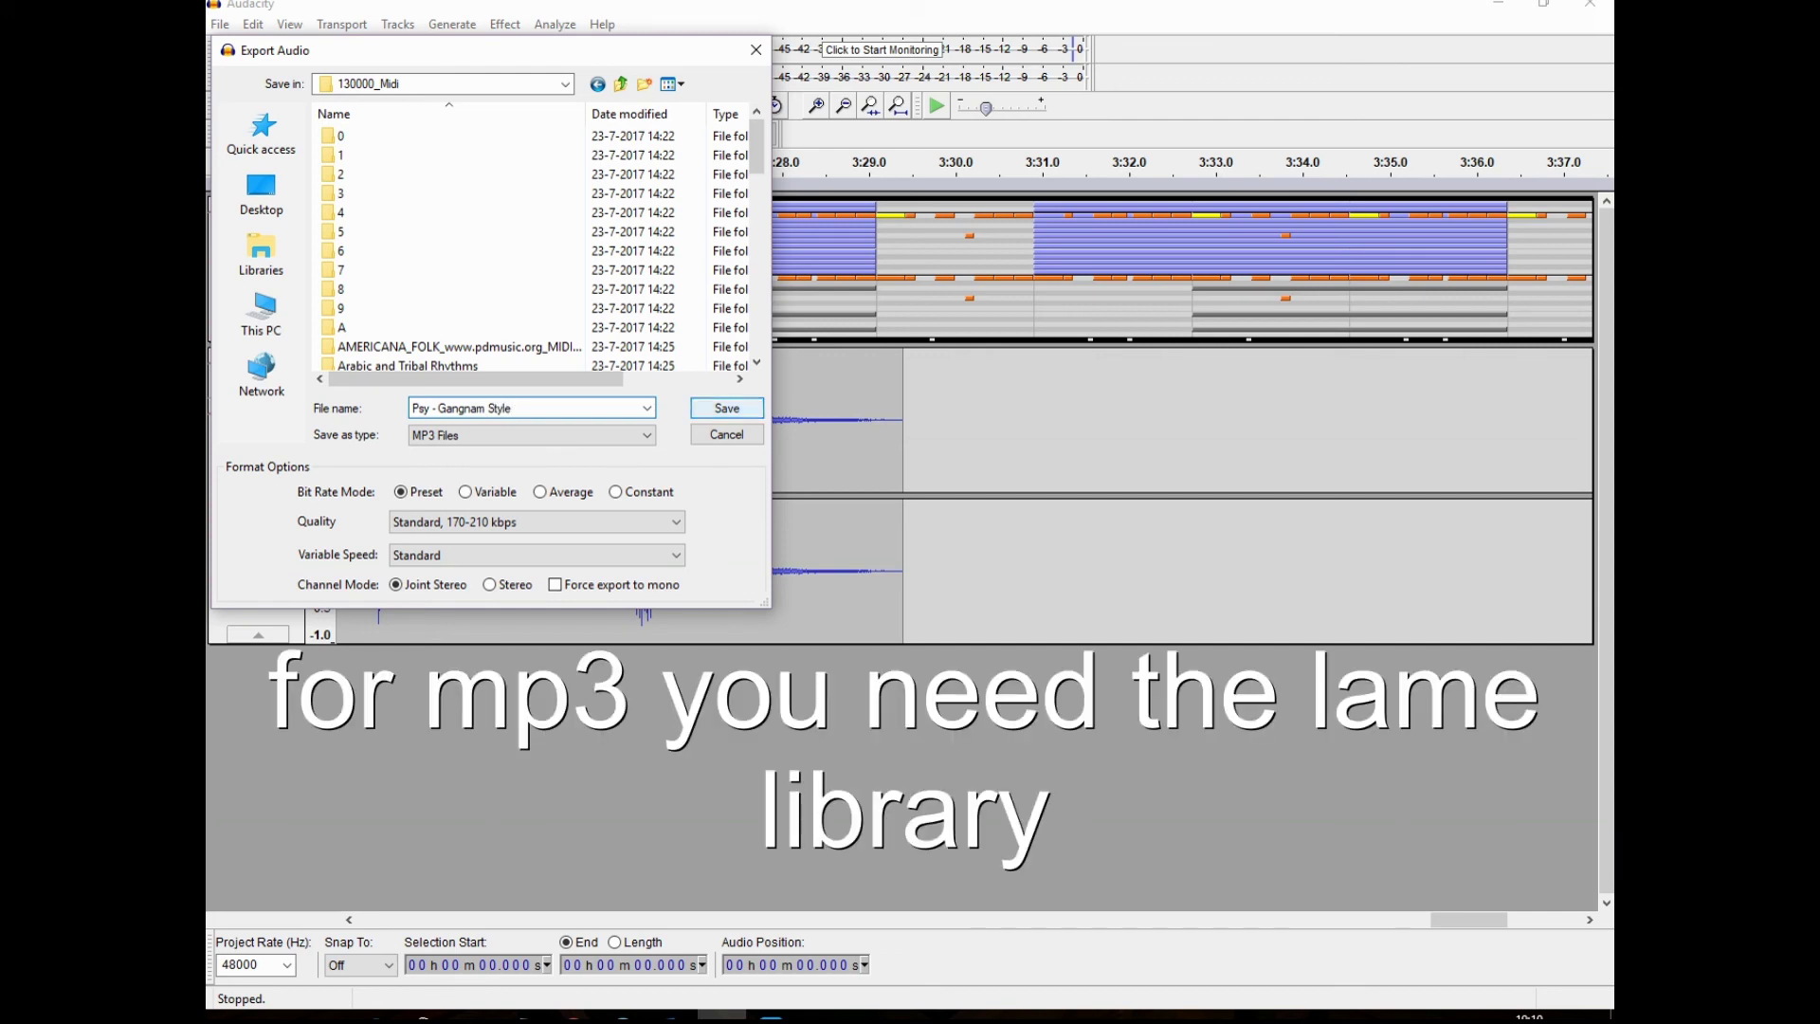
{"action": "key", "text": "Return"}
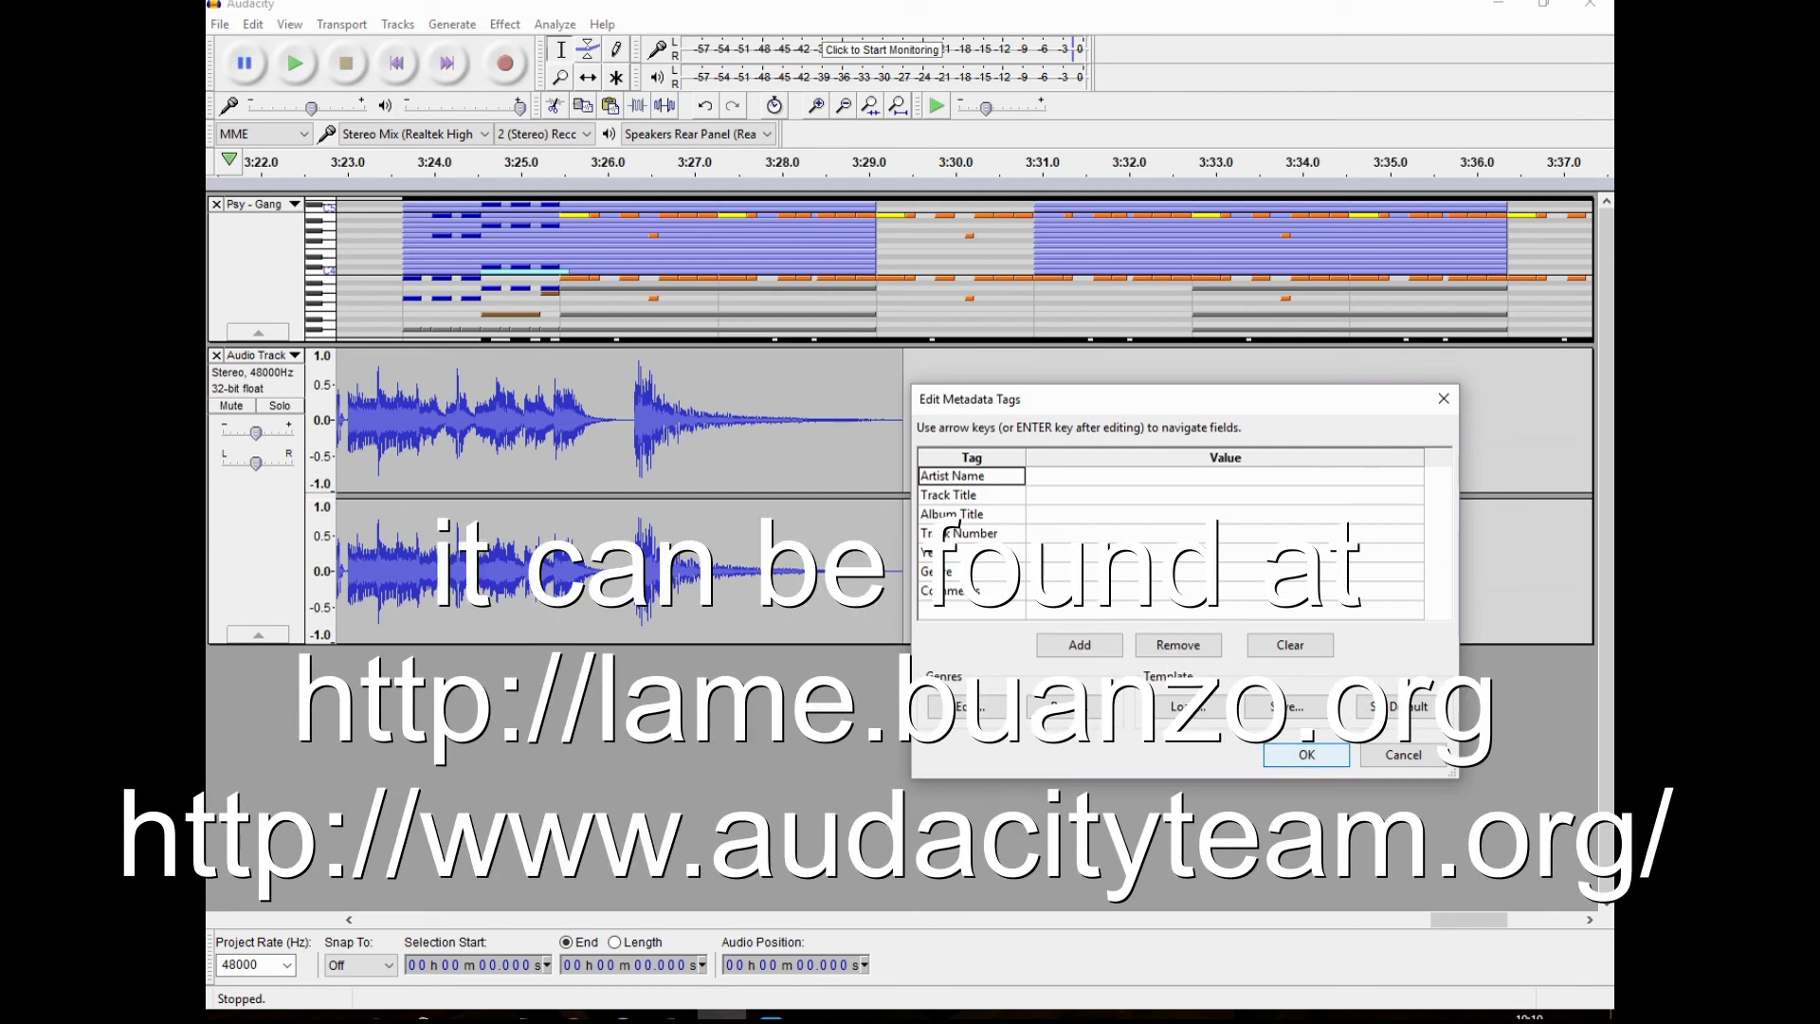
Step: Accept the empty metadata tags to begin the Standard-preset MP3 export
{"action": "key", "text": "Return"}
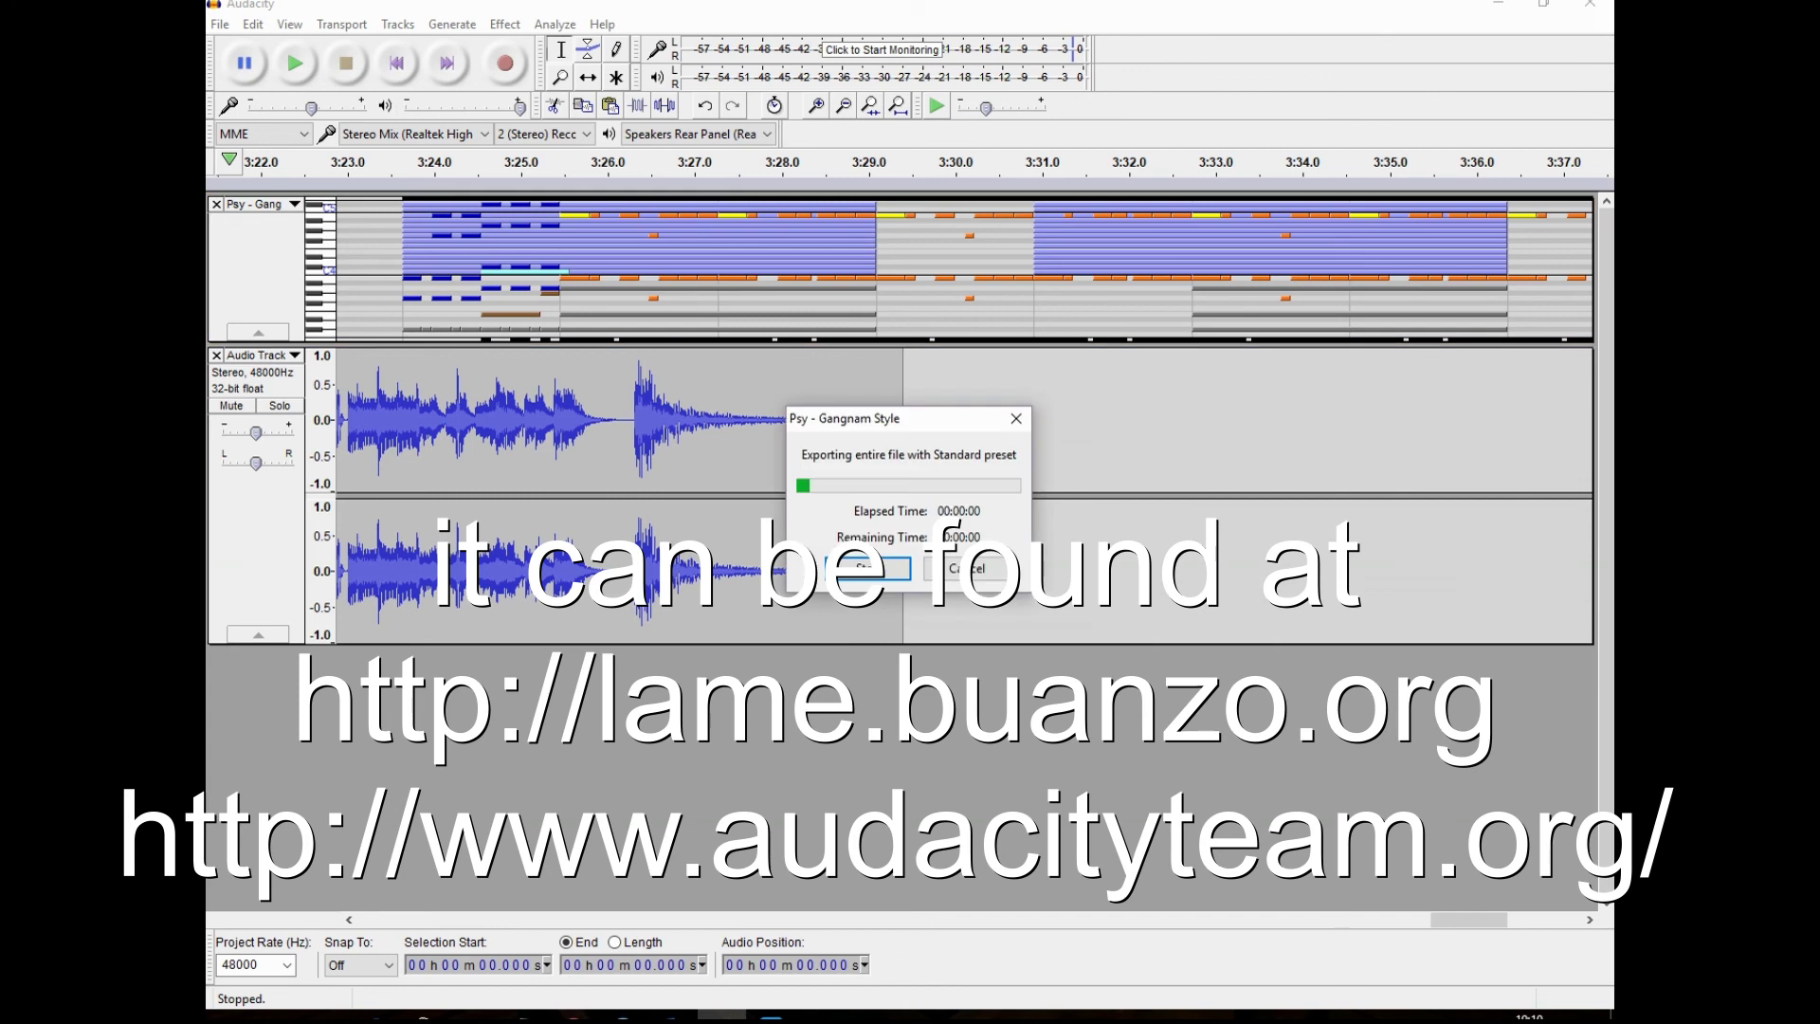